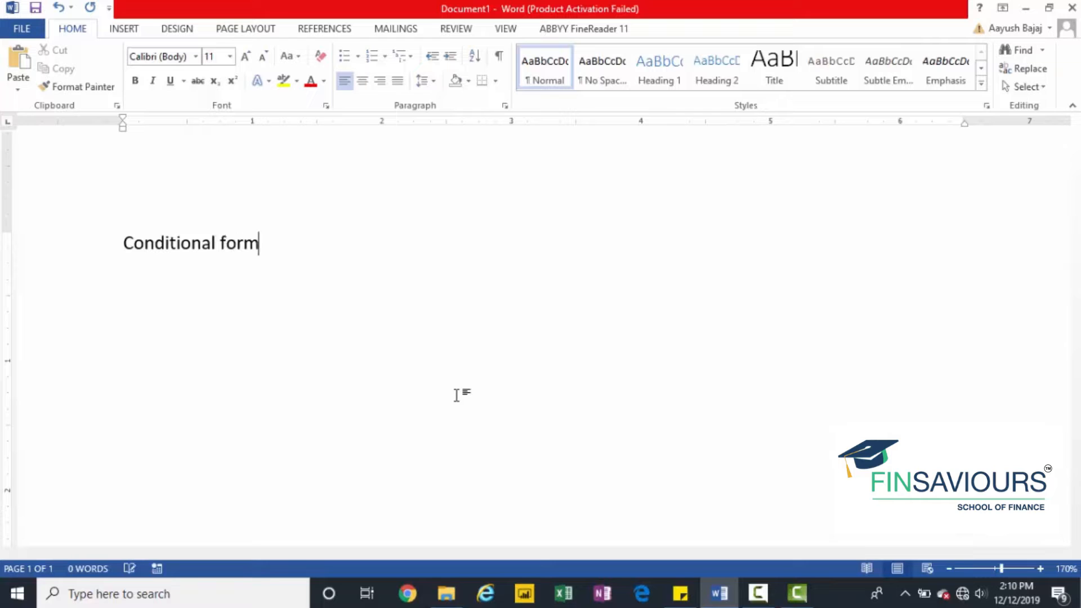
Complete the conditional formatting title line in the Word document with "(Part 1)"
text((Part 1))
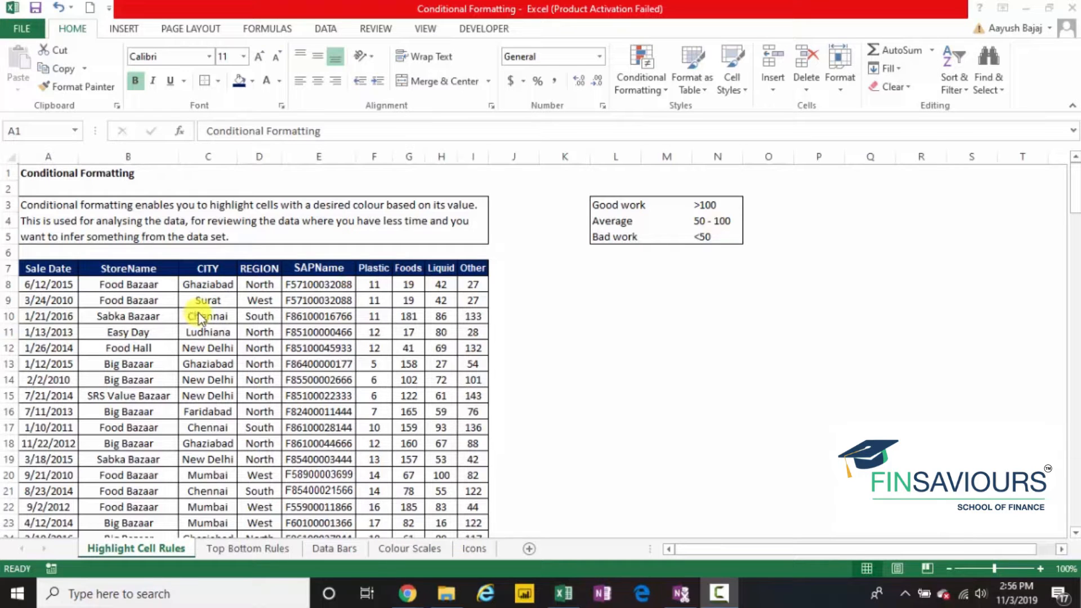
Set up a Greater Than highlight rule with threshold 100 on the Plastic values in F8:F164 of the Excel sheet
click(378, 284)
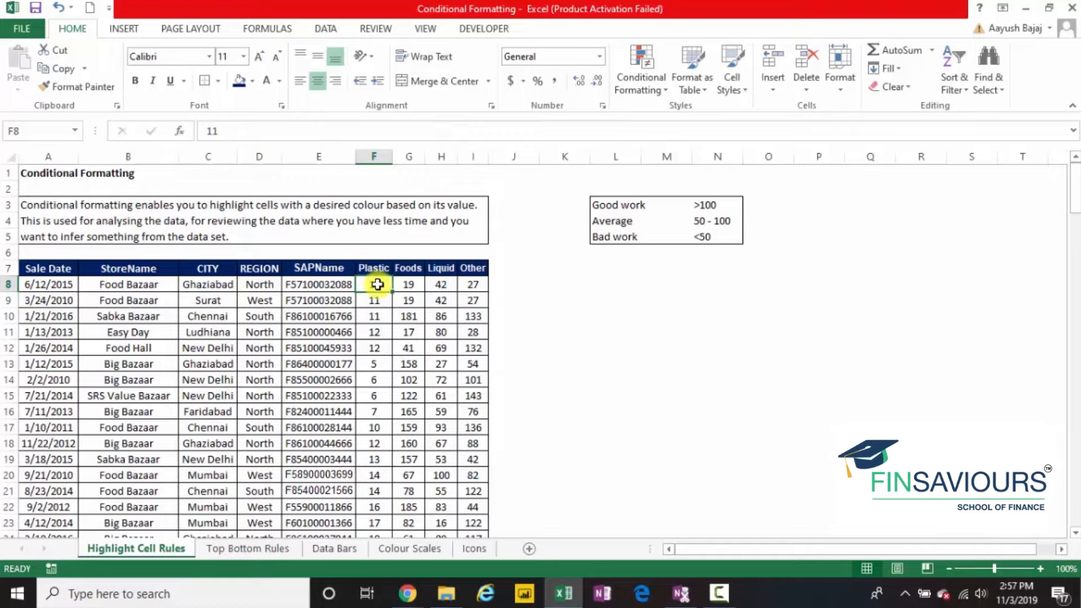
key(ctrl+shift+Down)
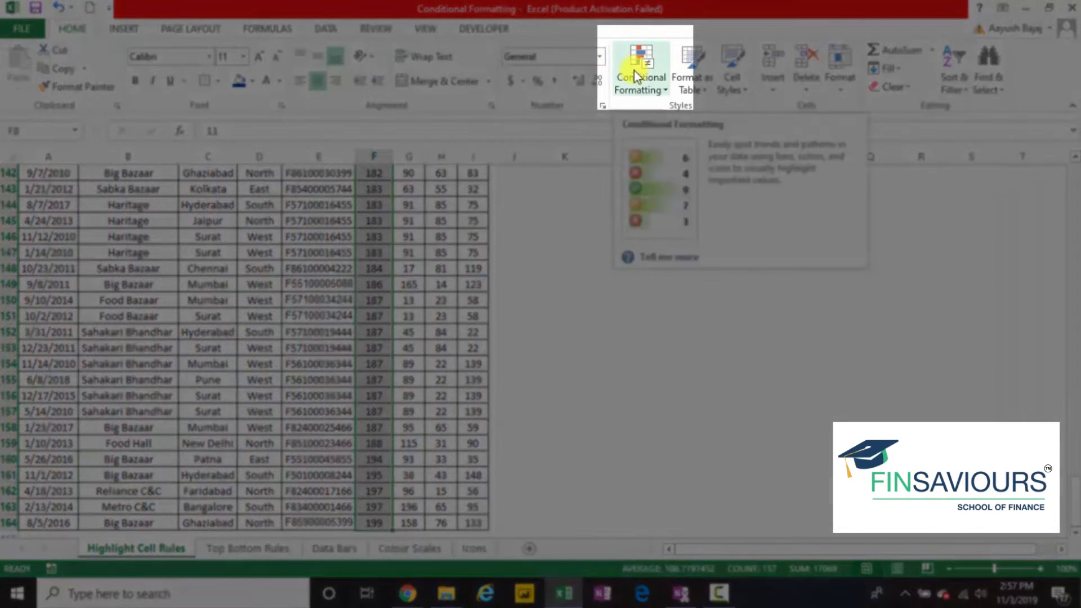
click(634, 70)
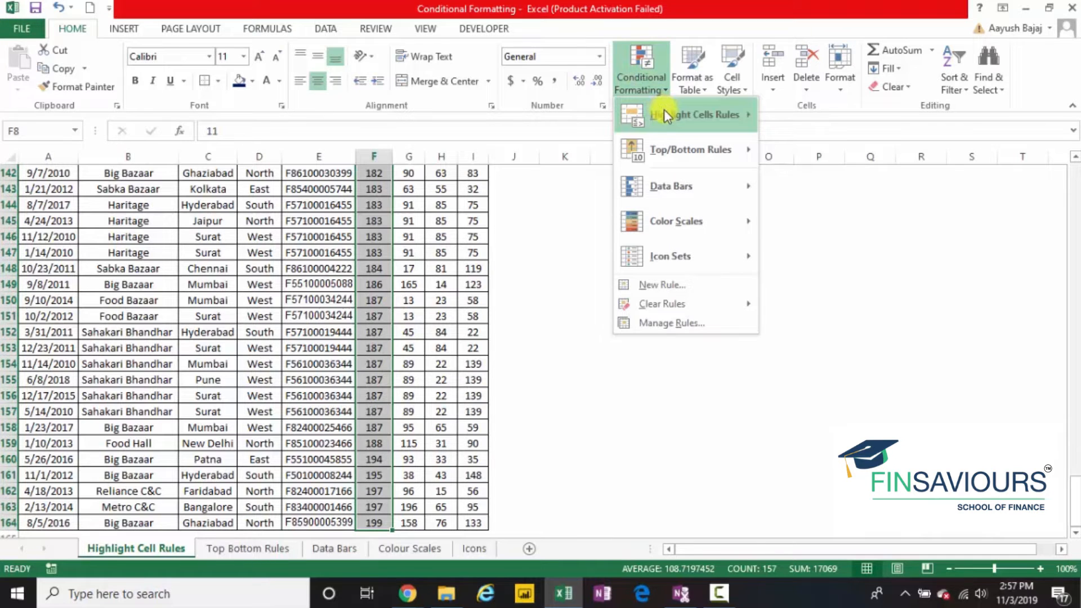
mouse_move(664, 111)
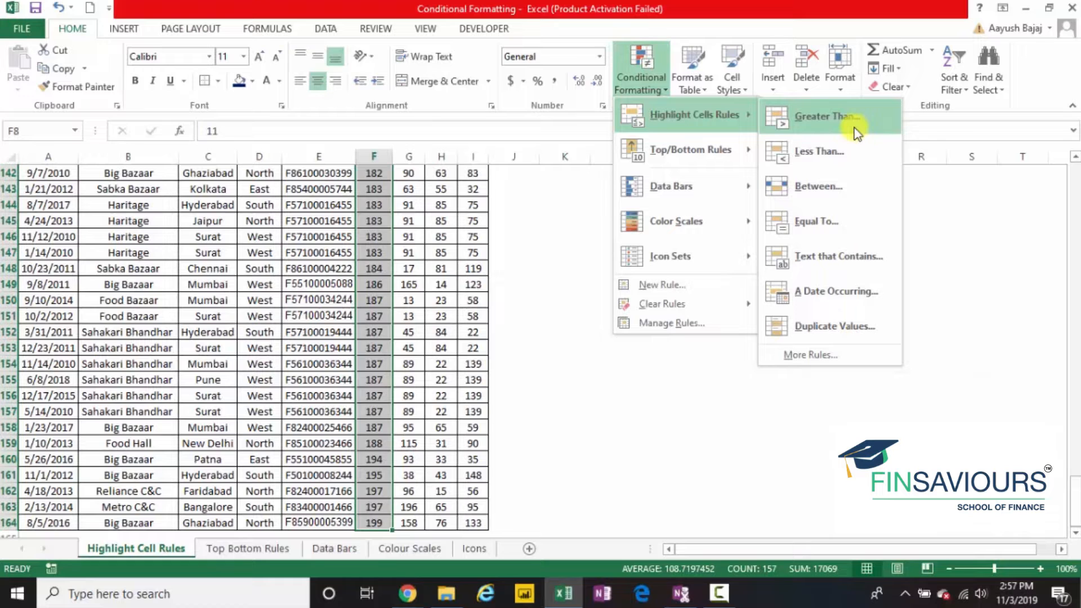
click(825, 117)
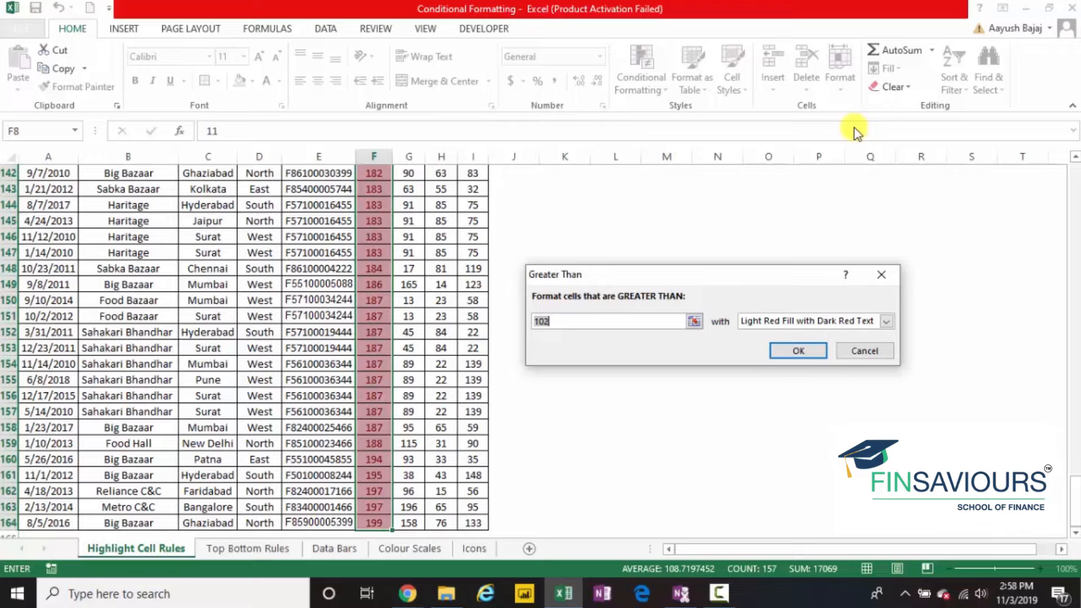
text(100)
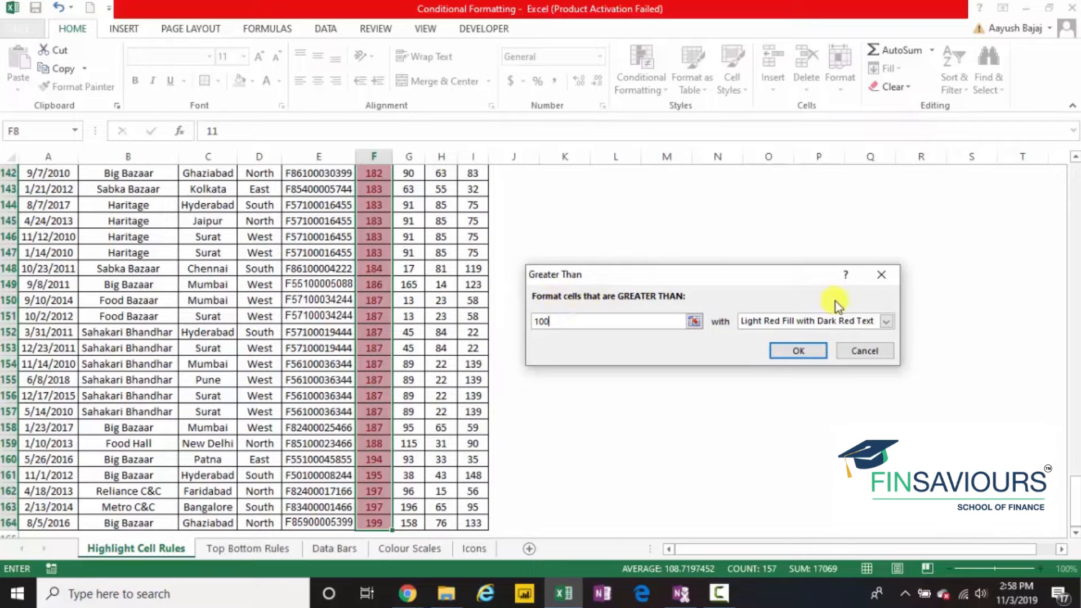
Give the Plastic column's Greater Than rule a custom format with a medium gray background fill and apply it
click(888, 322)
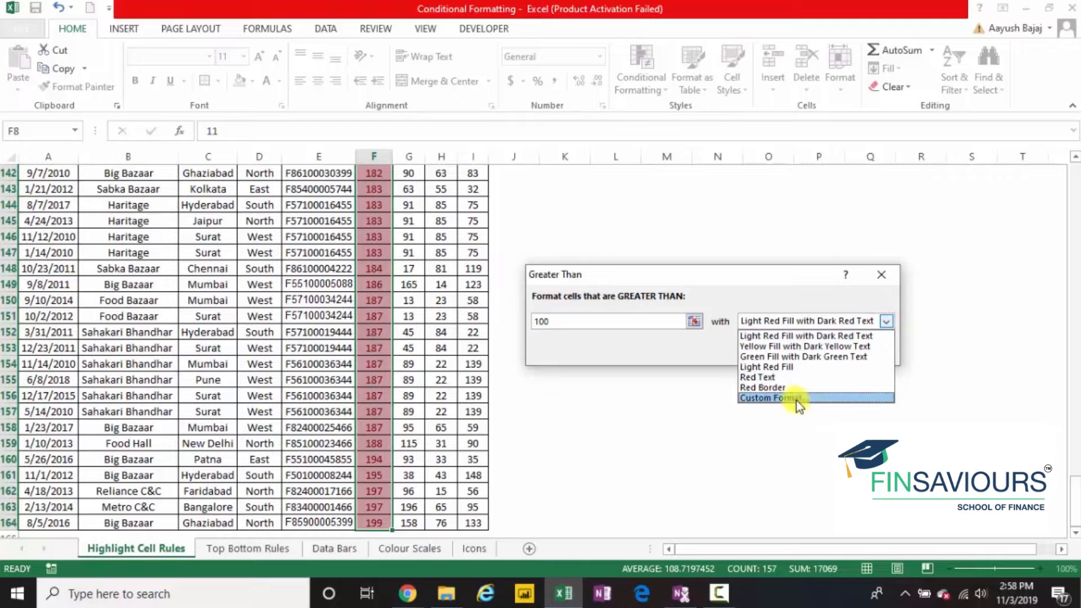
click(802, 398)
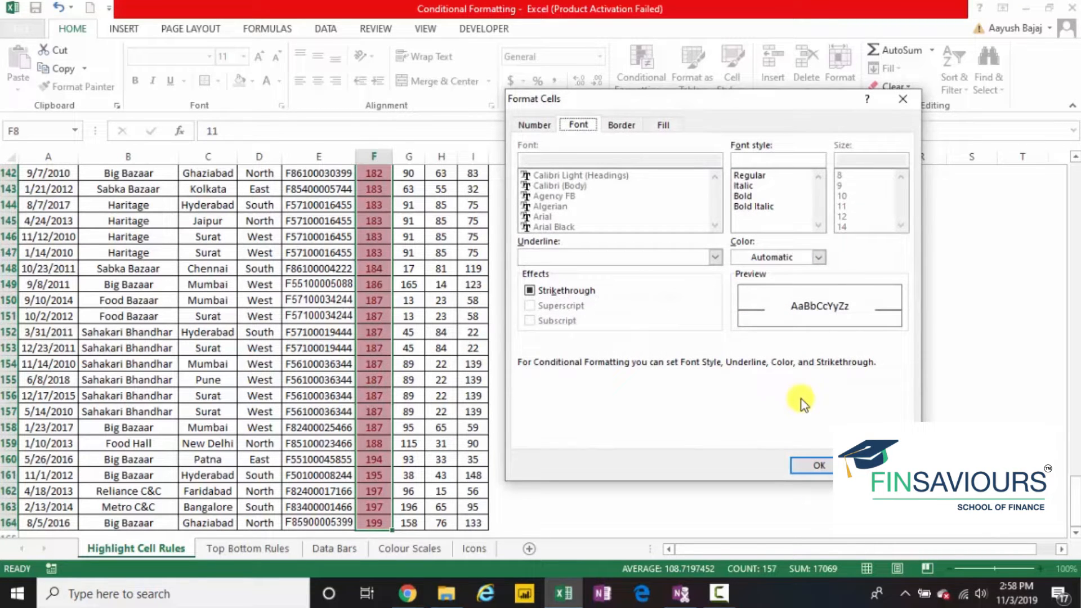
click(665, 125)
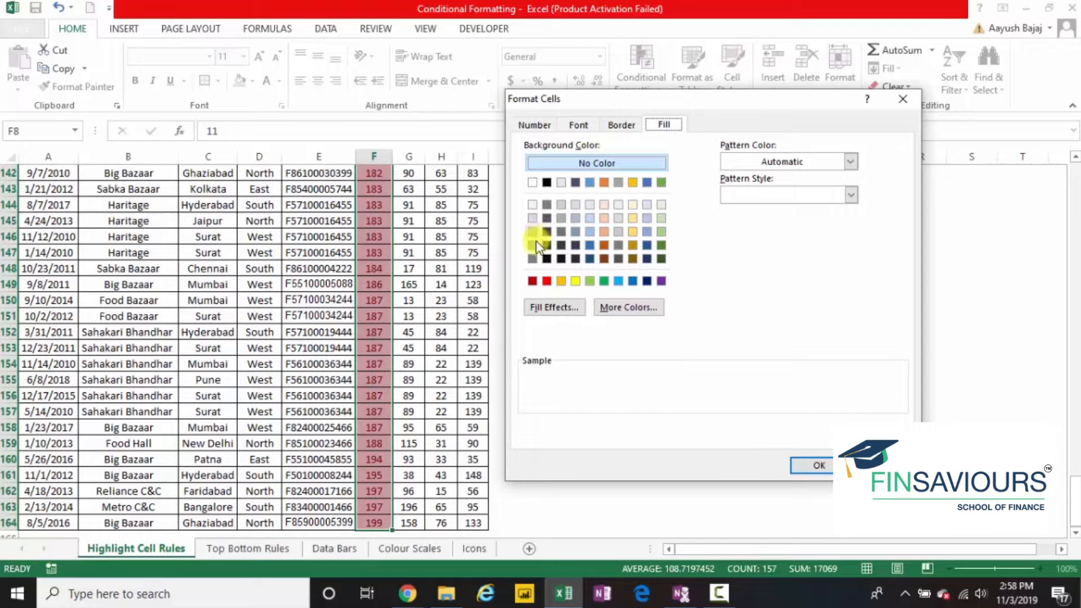
click(546, 206)
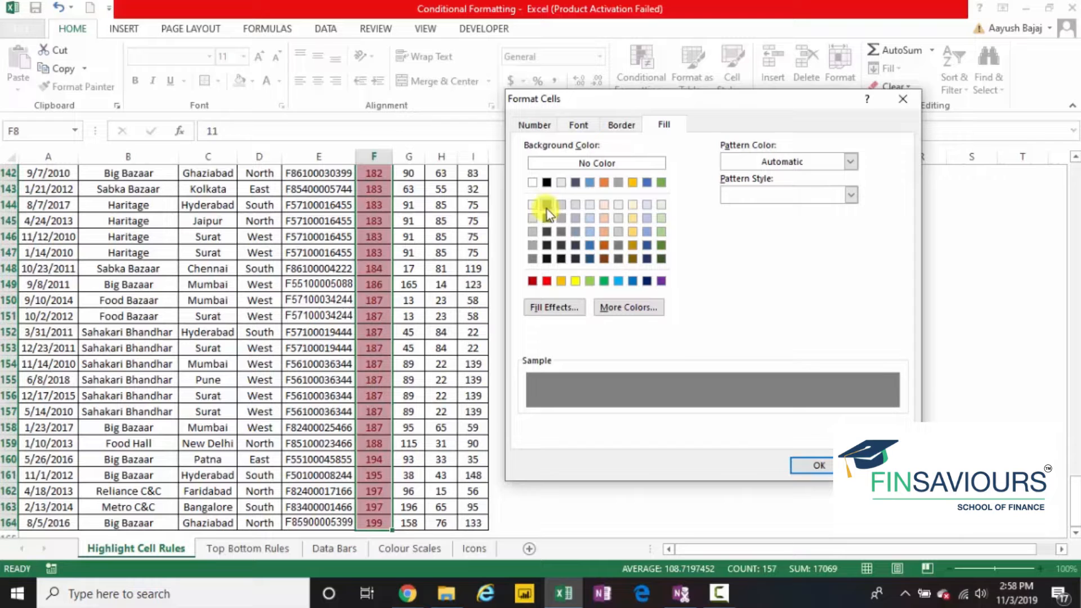
click(811, 465)
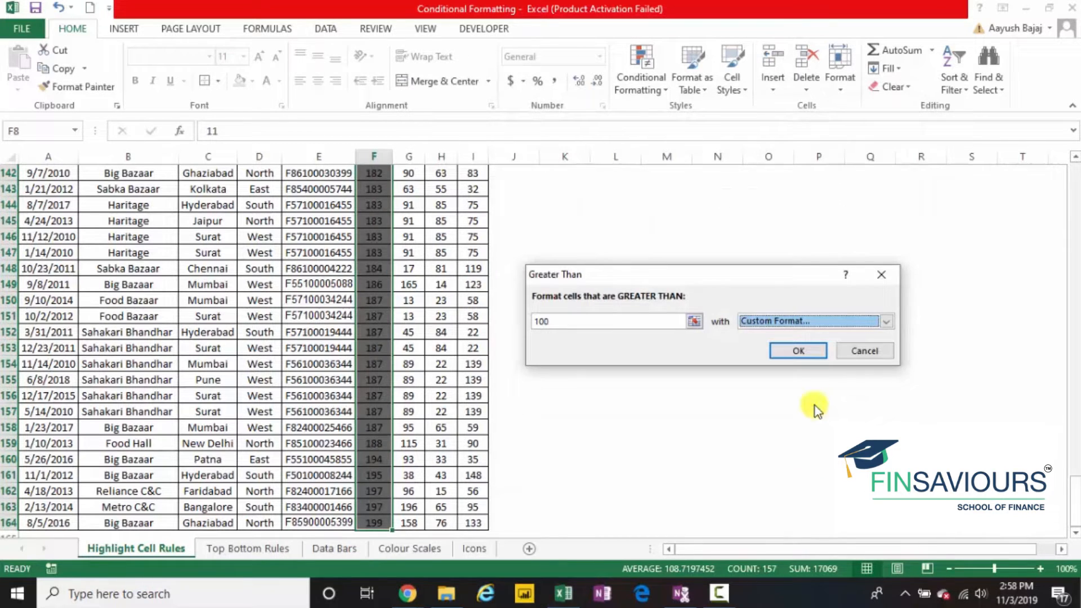
click(811, 352)
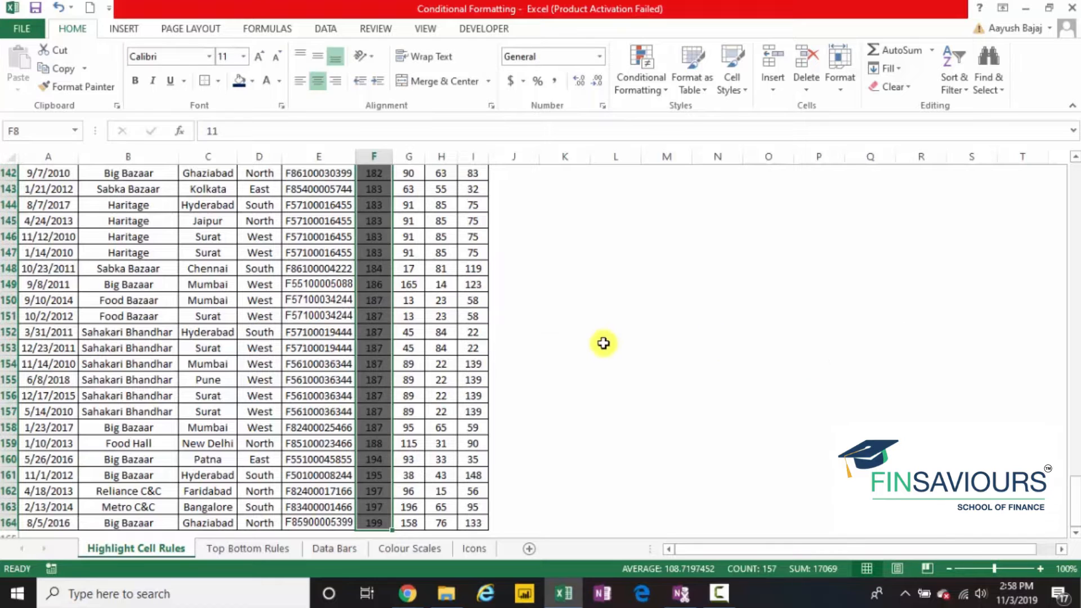
Examine the Plastic column from its header downward to check which values the rule highlights
click(431, 330)
key(Up)
key(Up)
key(Left)
key(Left)
key(ctrl+Up)
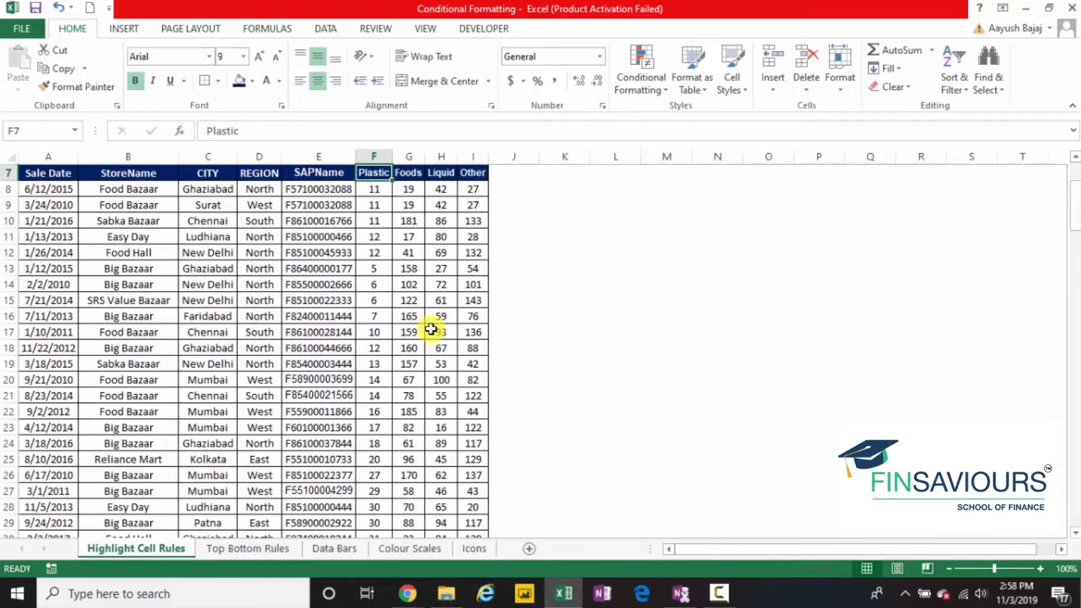
key(Down)
key(Down)
key(Down)
key(Down)
key(Down)
key(Down)
key(Down)
key(Down)
key(Down)
key(Down)
key(Down)
key(Down)
key(Down)
key(Down)
key(Down)
key(Down)
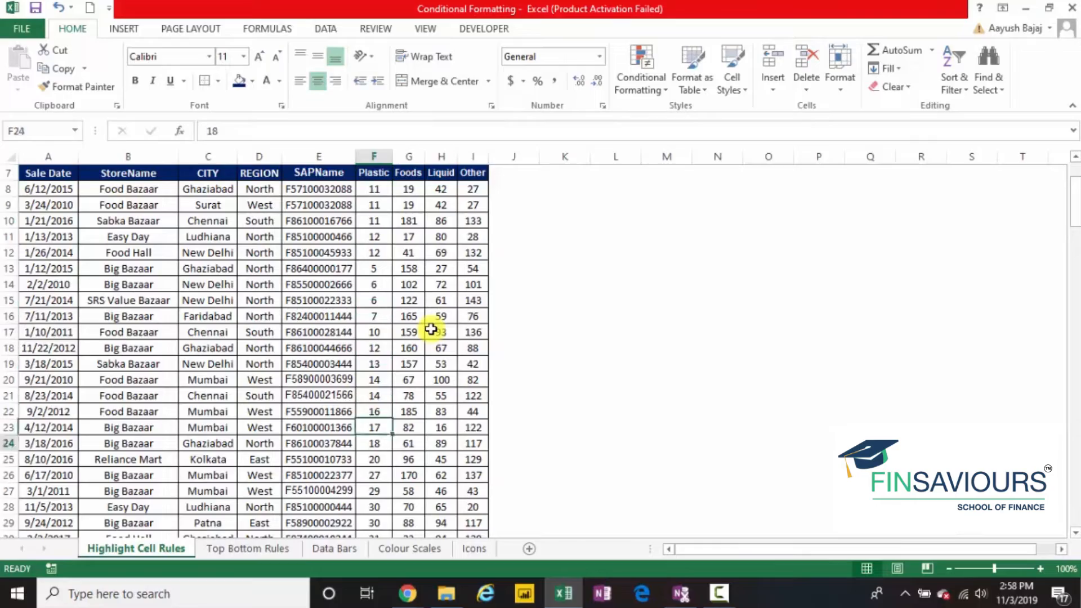
key(Down)
key(Down)
key(Down)
key(Down)
key(Down)
key(Down)
key(Down)
key(Down)
key(Down)
key(Down)
key(Down)
key(Down)
key(Down)
key(Down)
key(Down)
key(Down)
key(Down)
key(Down)
key(Down)
key(Down)
key(Down)
key(Down)
key(Down)
key(Down)
key(Down)
key(Down)
key(Down)
key(Down)
key(Down)
key(Down)
key(Down)
key(Down)
key(Down)
key(Down)
key(Down)
key(Down)
key(Down)
key(Down)
key(Down)
key(Down)
key(Down)
key(Down)
key(Down)
key(Down)
key(Down)
key(Down)
key(Down)
key(Down)
key(Down)
key(Down)
key(Down)
key(Down)
key(Down)
key(Down)
key(Down)
key(Down)
key(Down)
key(Down)
key(Down)
key(Down)
key(Down)
key(Down)
key(Down)
key(Down)
key(Down)
key(Down)
key(Down)
key(Down)
key(Down)
key(Down)
key(Down)
key(Down)
key(Down)
key(Down)
key(Down)
key(Down)
key(Down)
key(Down)
key(ctrl+Up)
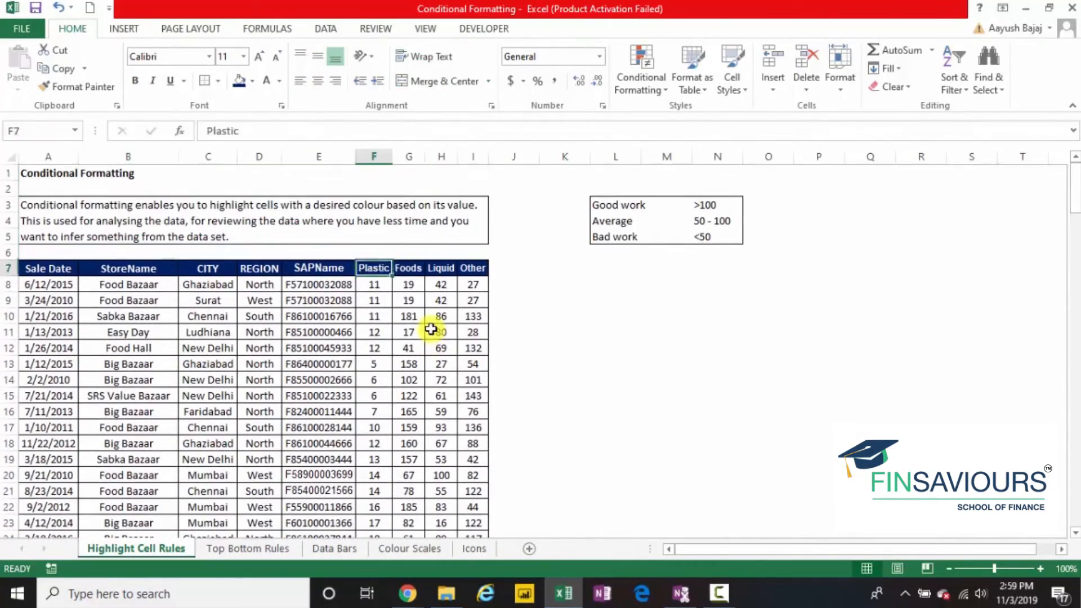
Set up a Greater Than highlight rule with threshold 100 on the Foods, Liquid and Other values in G8:I164
key(Down)
key(Right)
key(shift+Right)
key(shift+Right)
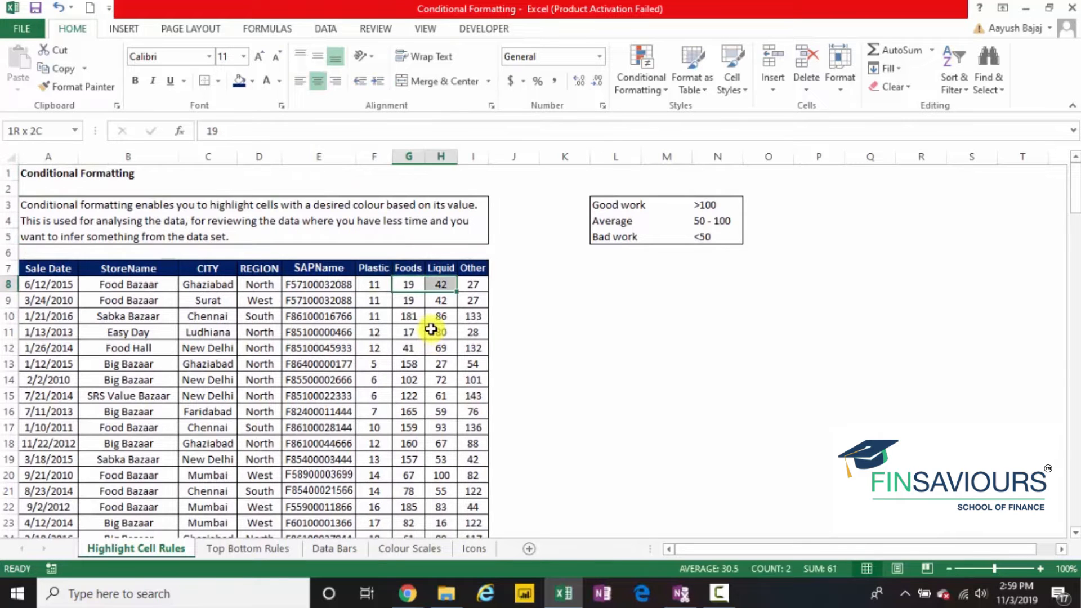
key(ctrl+shift+Down)
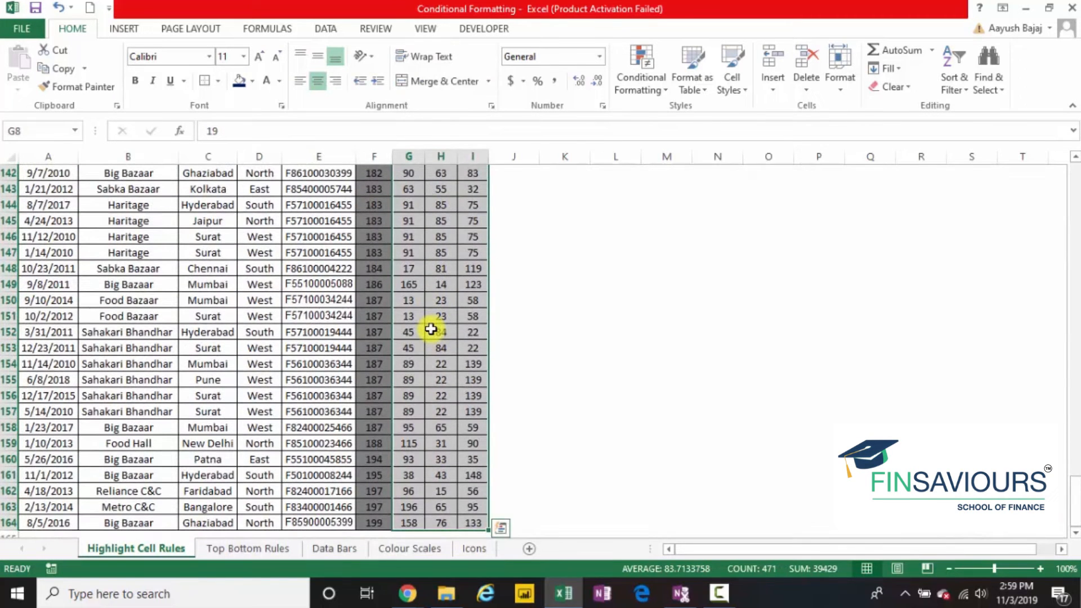
click(644, 68)
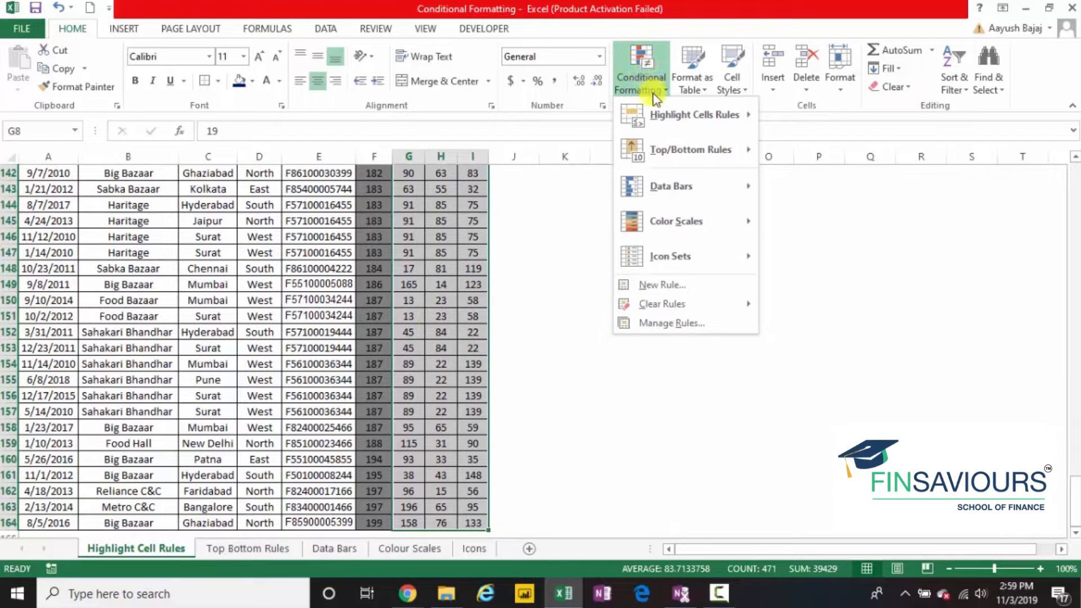
mouse_move(664, 115)
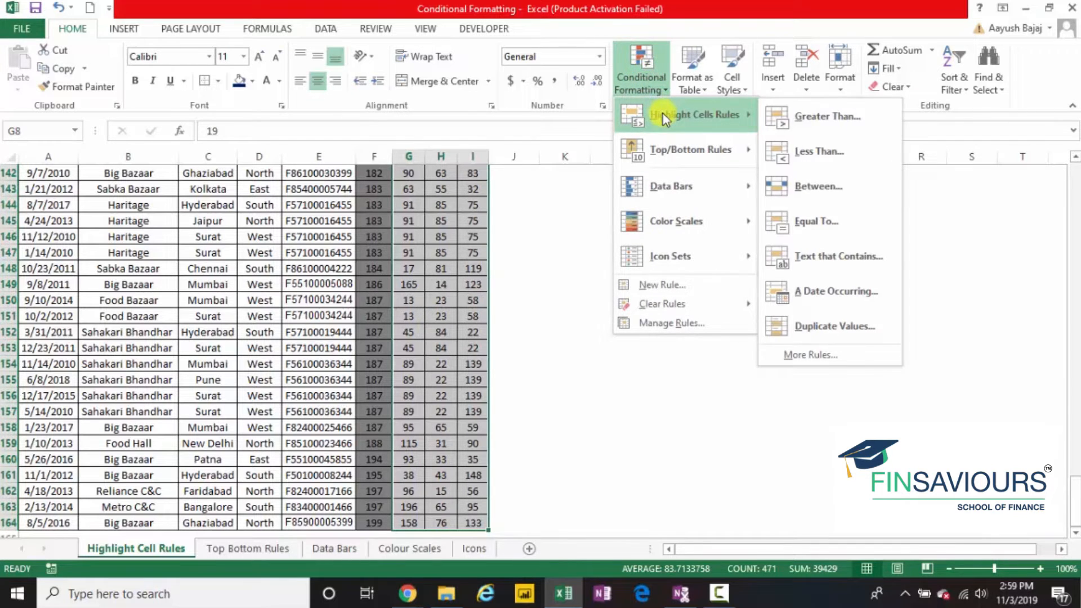
click(819, 117)
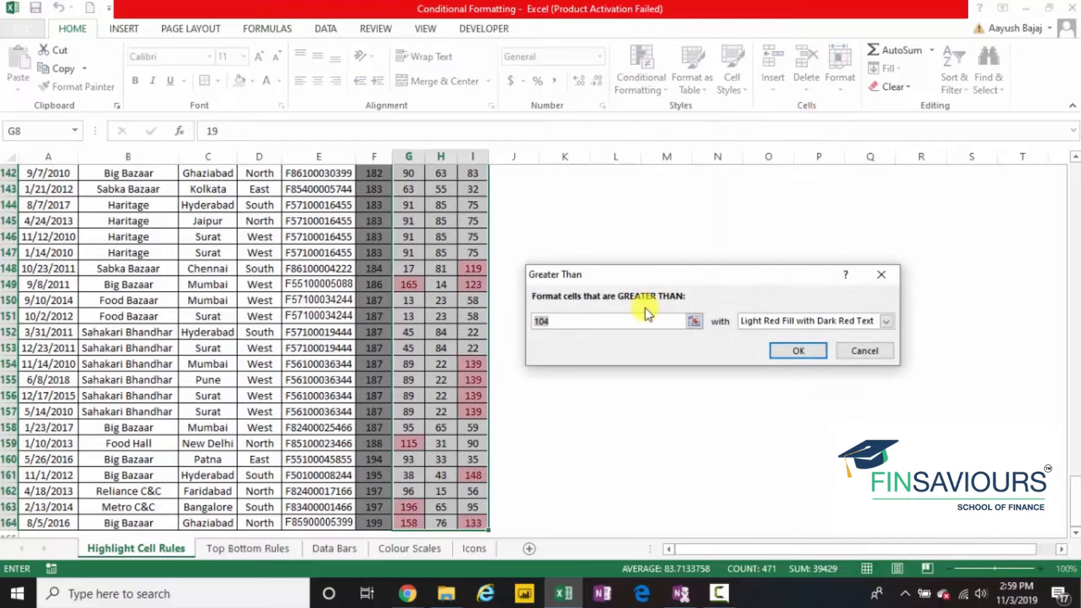
text(100)
Give the Foods, Liquid and Other rule a custom format with a medium gray background fill and apply it
click(886, 320)
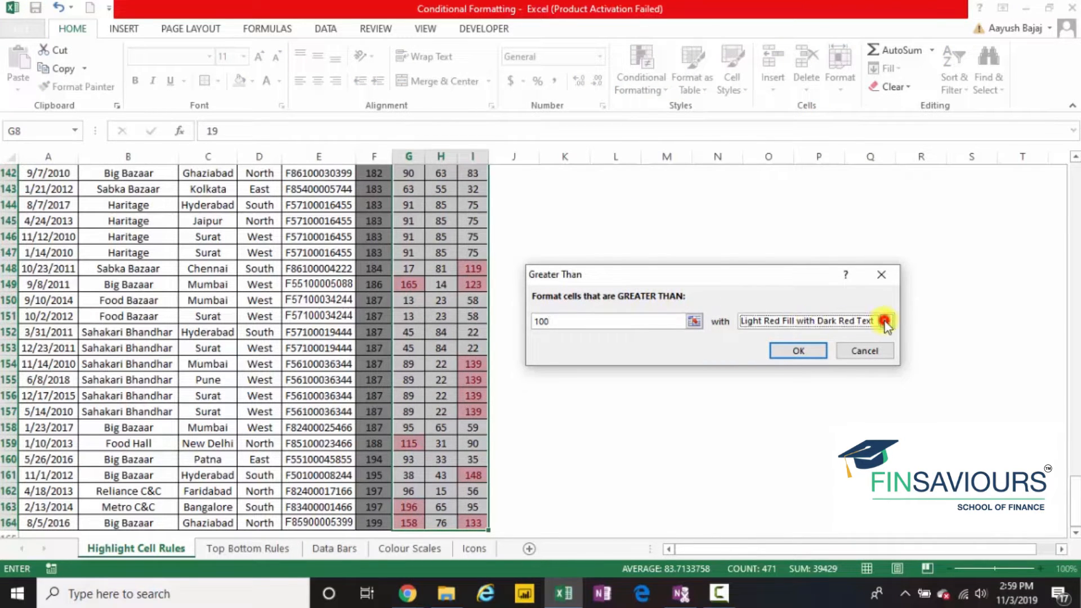
click(814, 400)
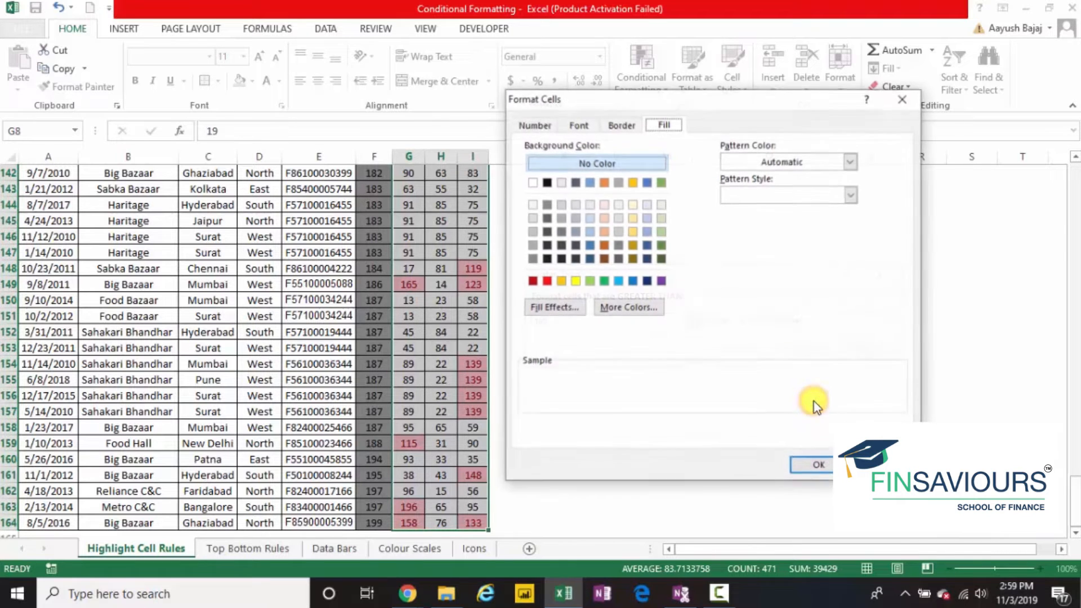
click(548, 206)
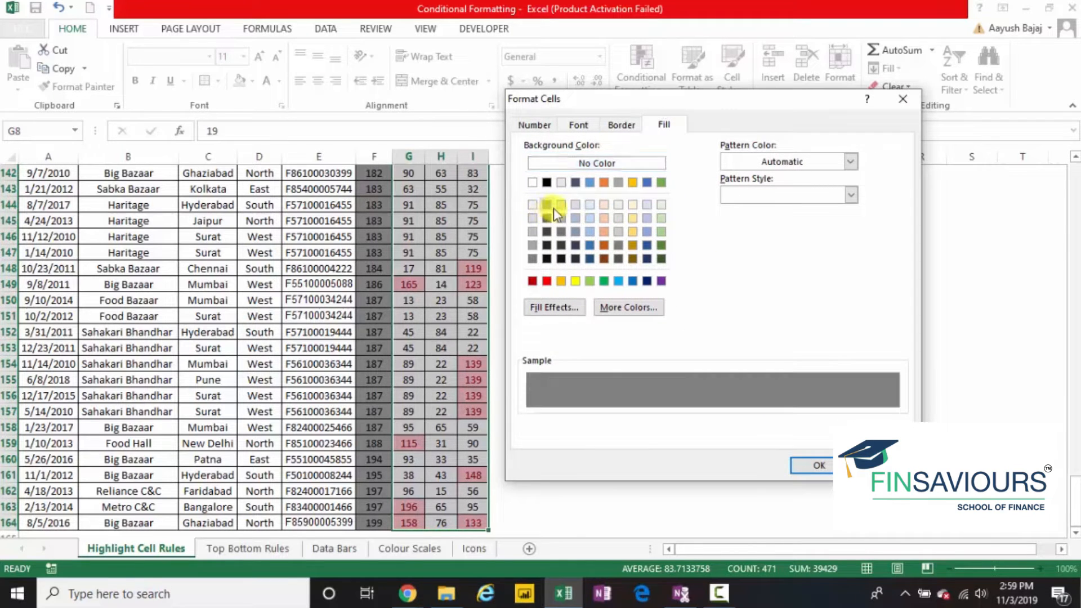
click(817, 464)
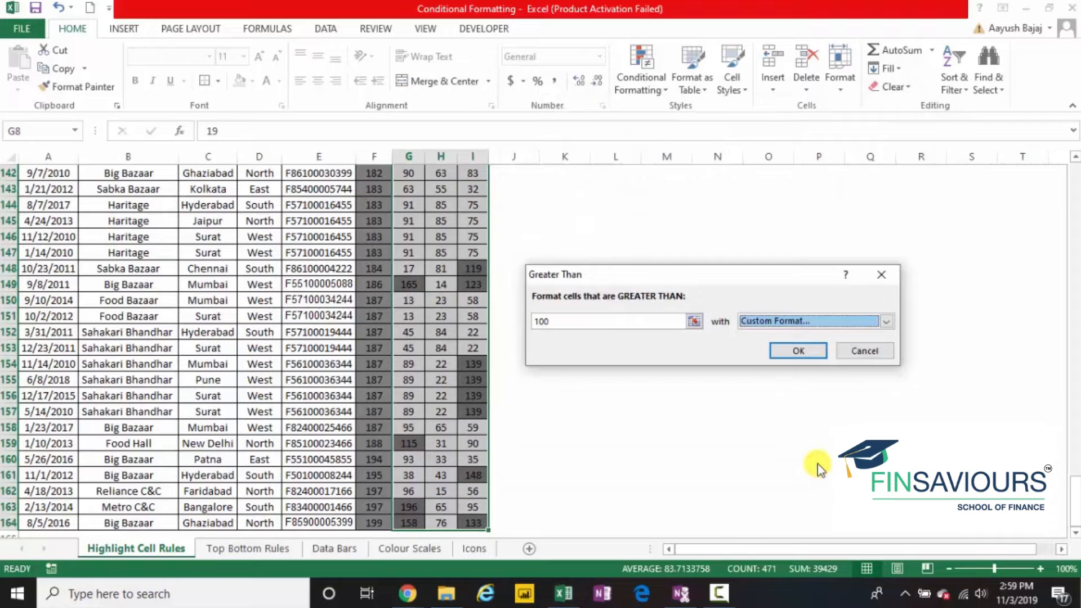
click(815, 355)
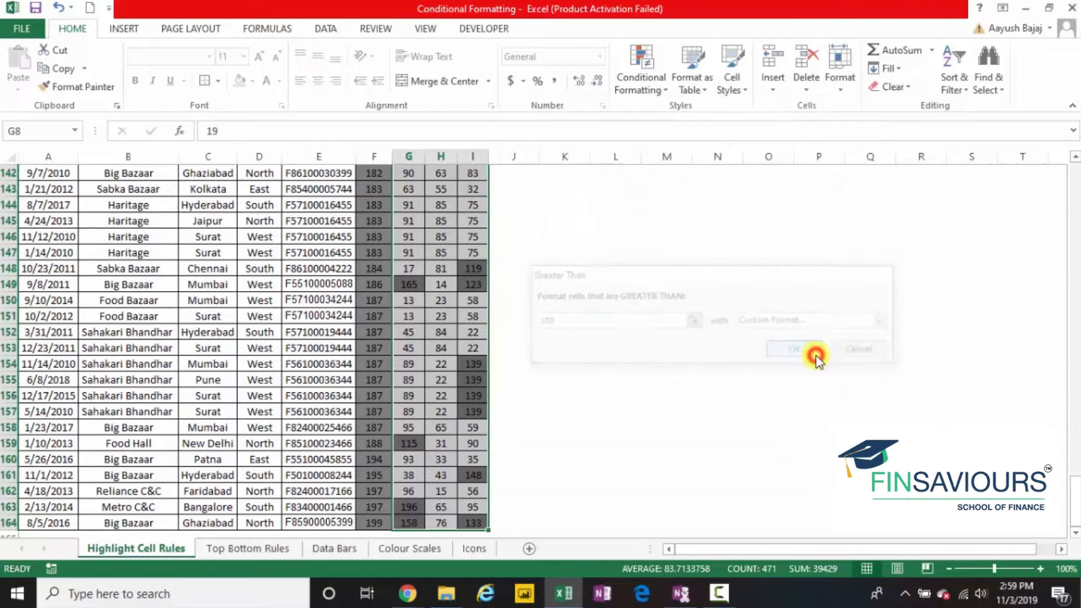
Examine the Foods, Liquid and Other columns from the last row up to the first record to check which values are highlighted
click(460, 254)
key(Up)
key(Up)
key(Up)
key(Up)
key(Up)
key(Up)
key(Up)
key(Up)
key(Up)
key(Up)
key(Up)
key(Up)
key(Up)
key(Up)
key(Up)
key(Up)
key(Up)
key(Up)
key(Up)
key(Up)
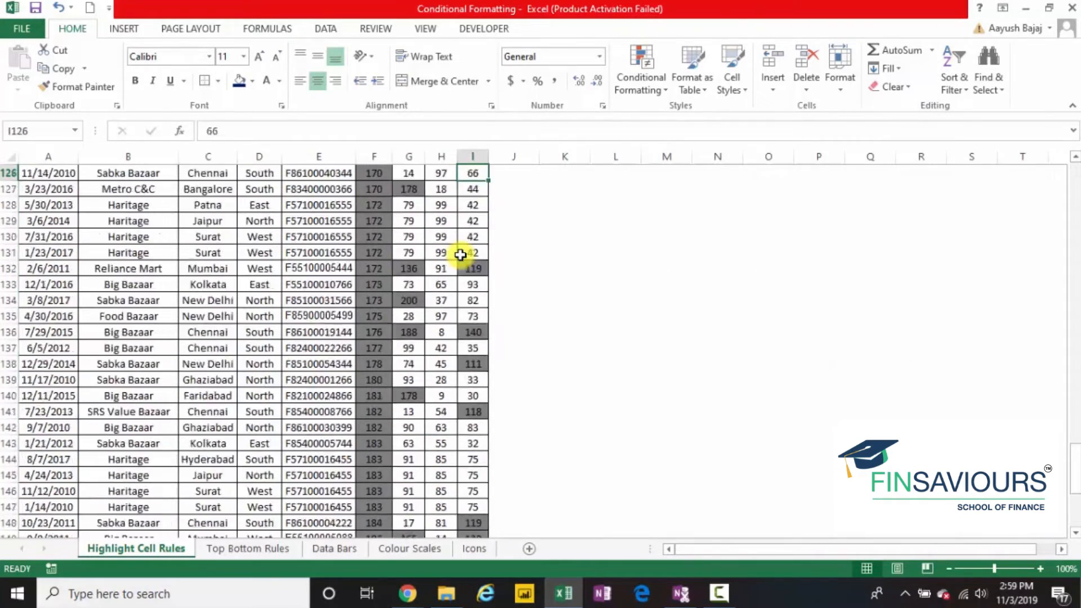
key(Up)
key(Up)
key(Up)
key(Up)
key(Up)
key(Up)
key(Up)
key(Up)
key(Up)
key(Up)
key(Up)
key(Up)
key(Up)
key(Up)
key(Up)
key(Up)
key(Up)
key(Up)
key(Up)
key(Up)
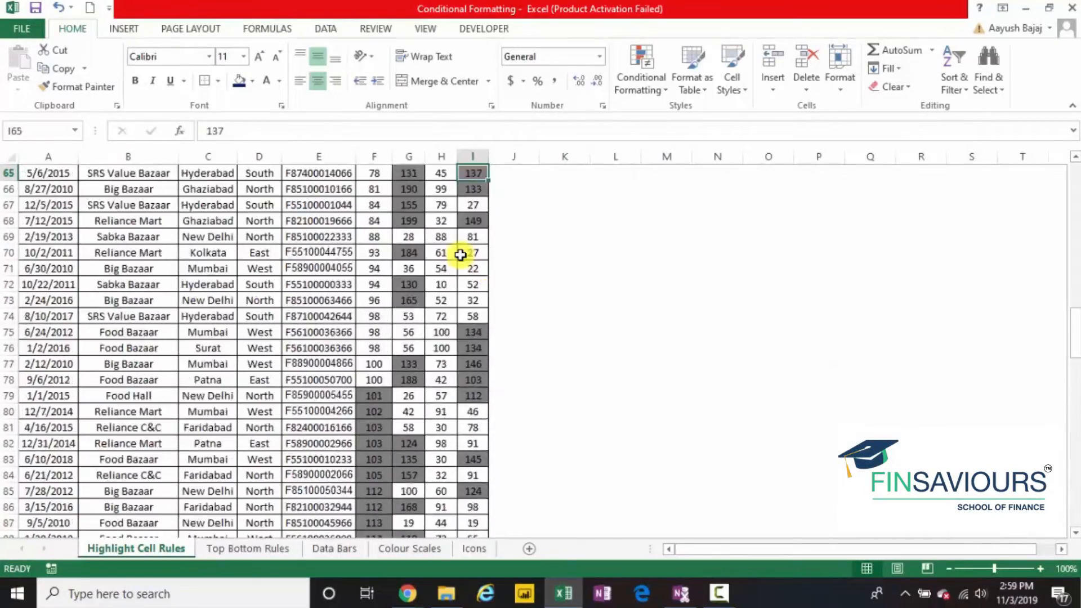
key(Up)
key(Up)
key(Up)
key(Up)
key(Up)
key(Up)
key(Up)
key(Up)
key(Up)
key(Up)
key(Up)
key(Up)
key(Up)
key(Up)
key(Up)
key(Up)
key(Up)
key(Up)
key(Up)
key(Up)
key(Left)
key(Left)
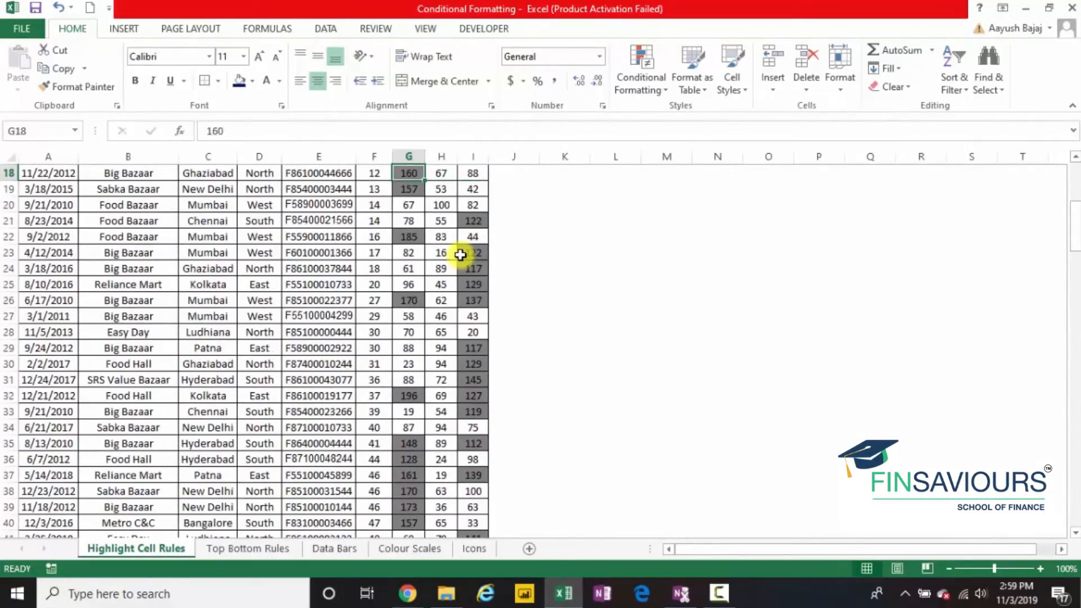
key(Up)
key(Up)
key(Up)
key(Up)
key(Up)
key(Up)
key(Up)
key(Up)
key(Up)
key(Up)
key(Up)
key(Up)
key(Up)
key(Up)
key(Up)
key(Up)
key(Up)
key(Down)
key(Down)
key(Down)
key(Down)
key(Down)
key(Down)
key(Down)
key(Down)
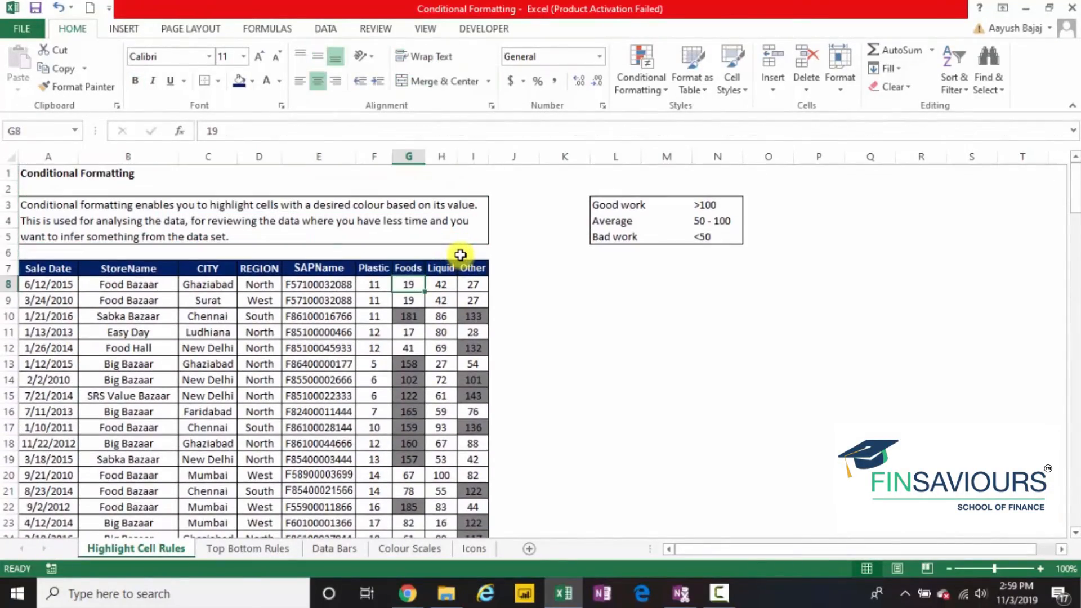
Set up a Less Than highlight rule with threshold 50 on the Plastic, Foods, Liquid and Other values in F8:I164
key(Up)
key(Left)
key(shift+Right)
key(shift+Right)
key(shift+Right)
key(ctrl+shift+Down)
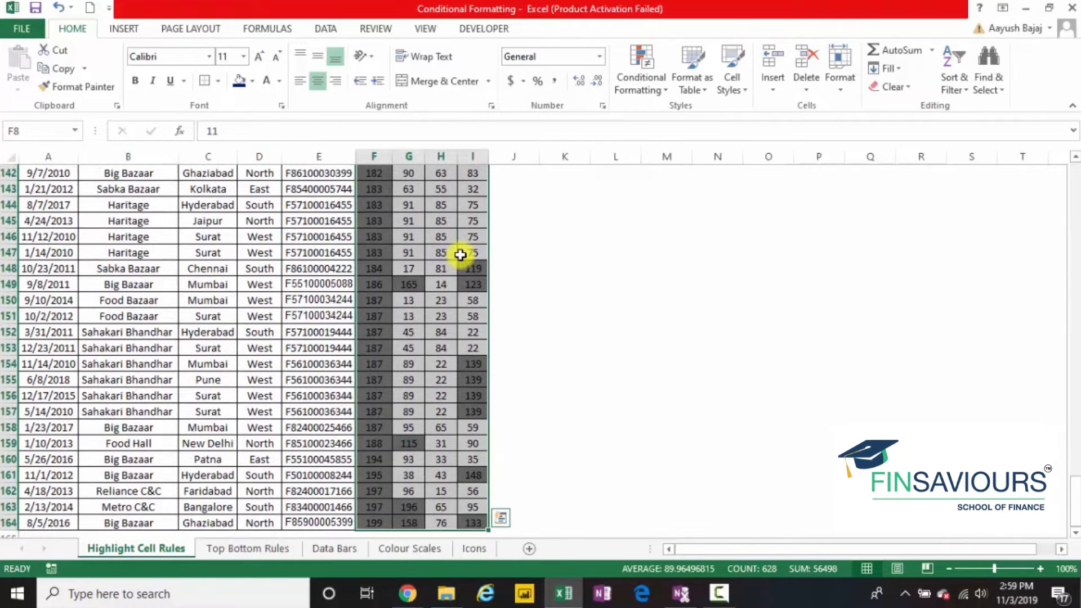
click(645, 90)
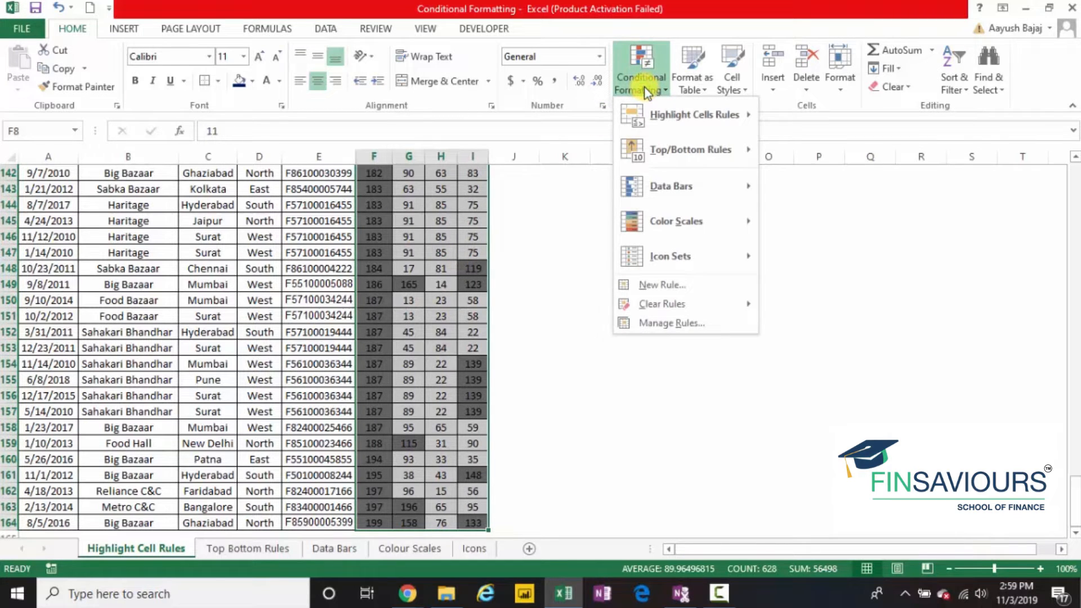
mouse_move(656, 107)
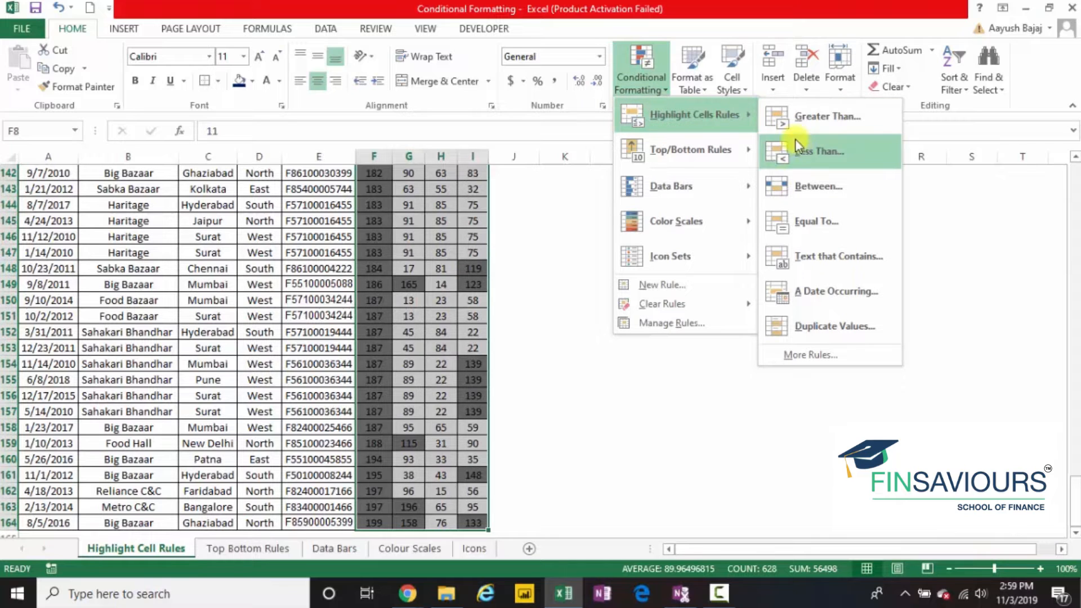
click(807, 151)
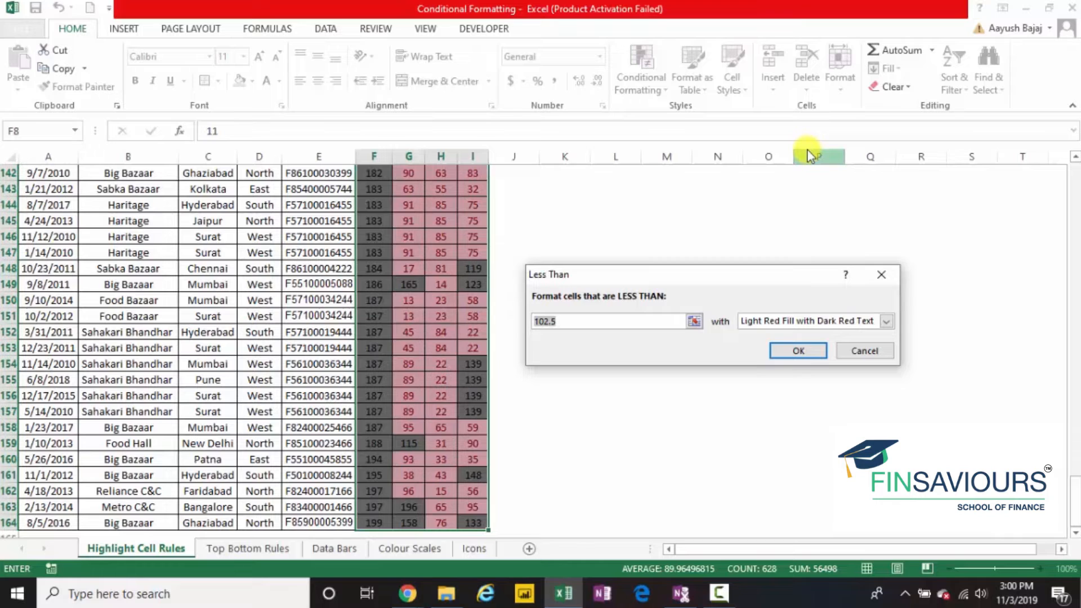
text(50)
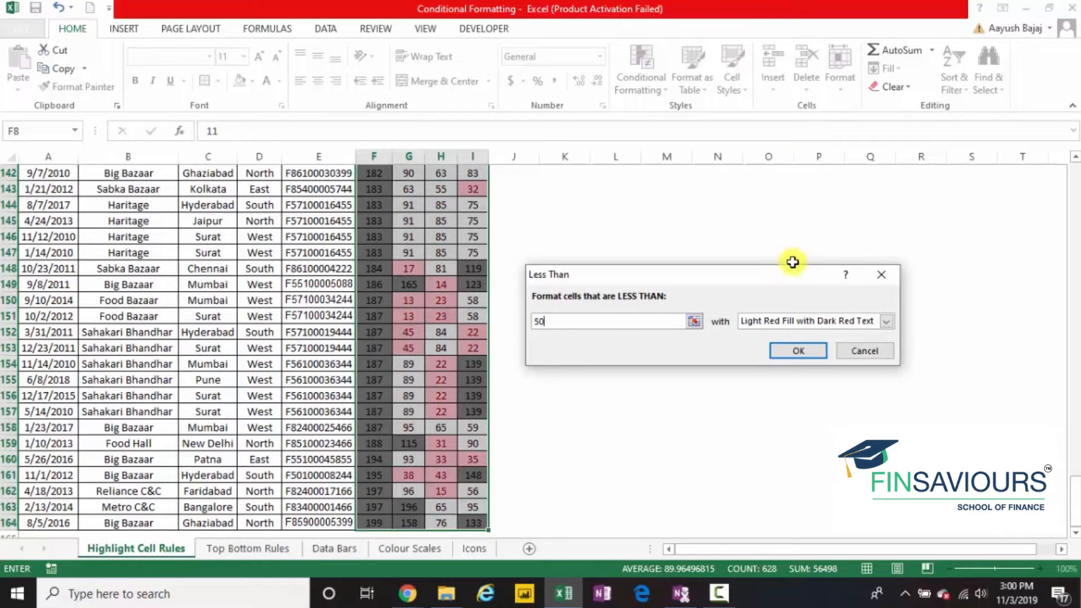
Give the Less Than rule a custom format with a yellow background fill and apply it
click(886, 321)
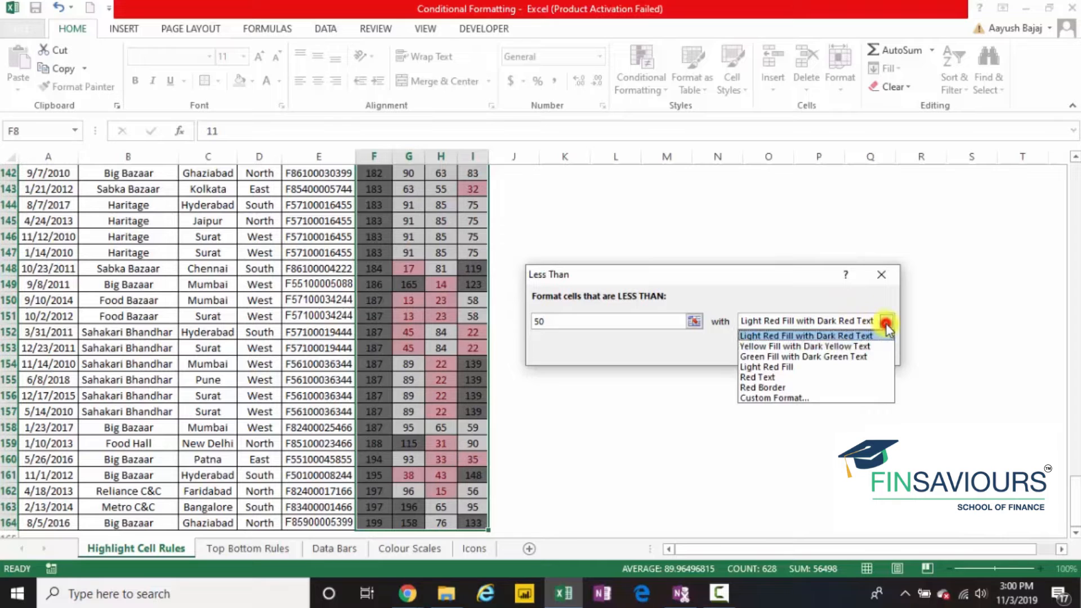
click(815, 398)
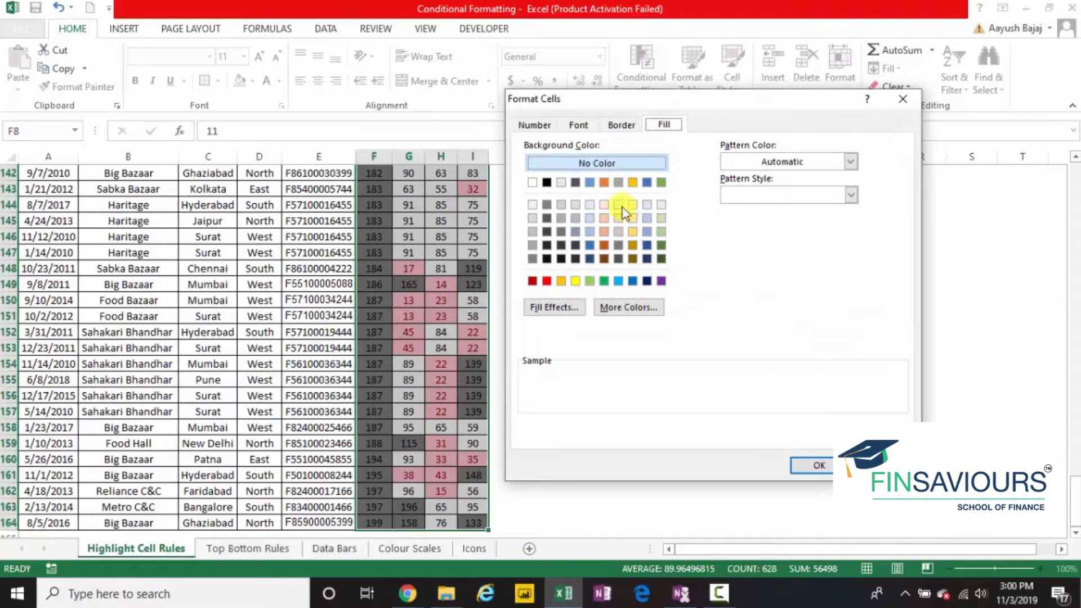
click(575, 281)
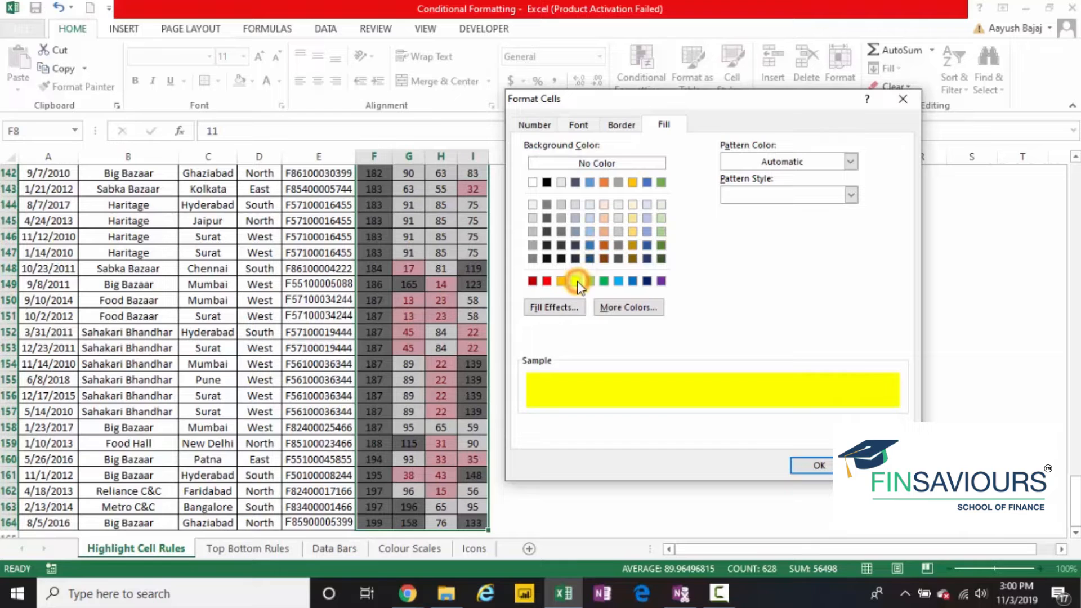
click(813, 467)
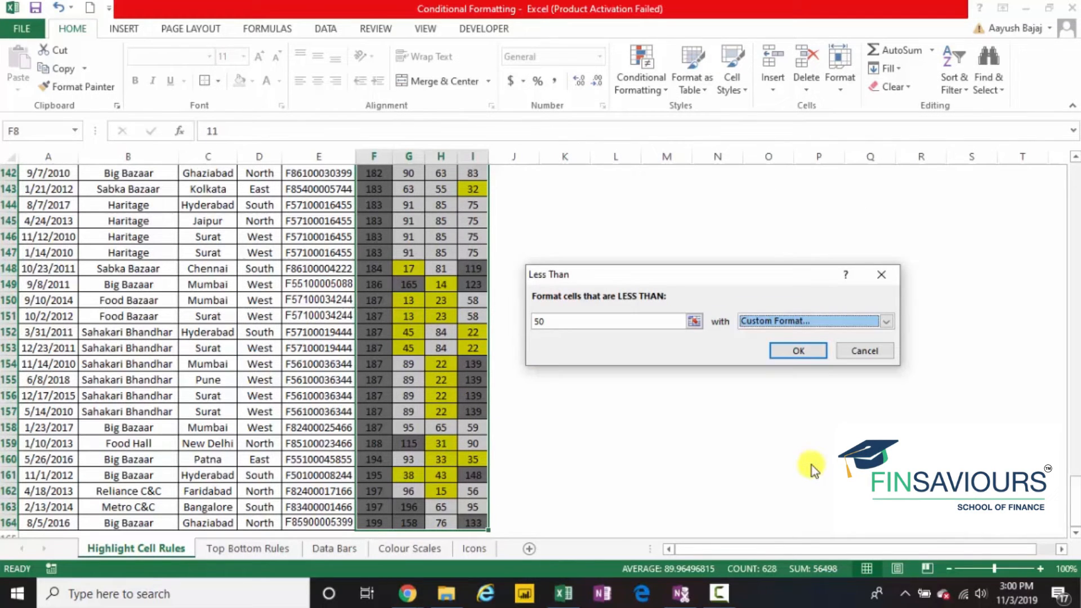
click(806, 352)
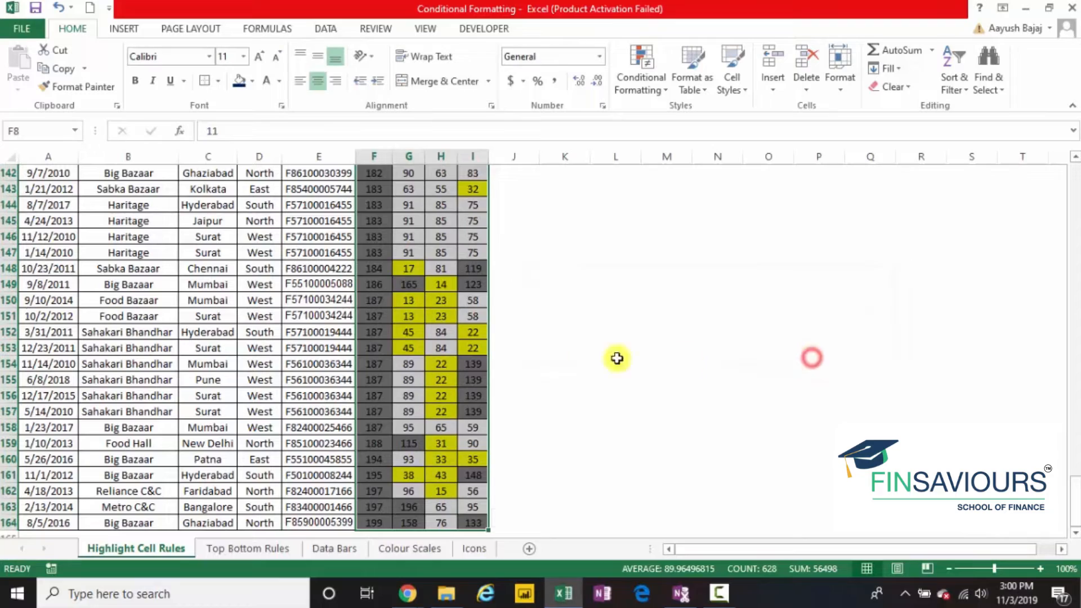
Examine the four sales columns from the bottom rows up to the header to check the yellow and gray highlighting
click(434, 319)
key(Up)
key(Up)
key(Up)
key(Up)
key(Up)
key(Up)
key(Up)
key(Up)
key(Up)
key(Up)
key(Up)
key(Up)
key(Up)
key(Up)
key(Up)
key(Up)
key(Up)
key(Up)
key(Up)
key(Up)
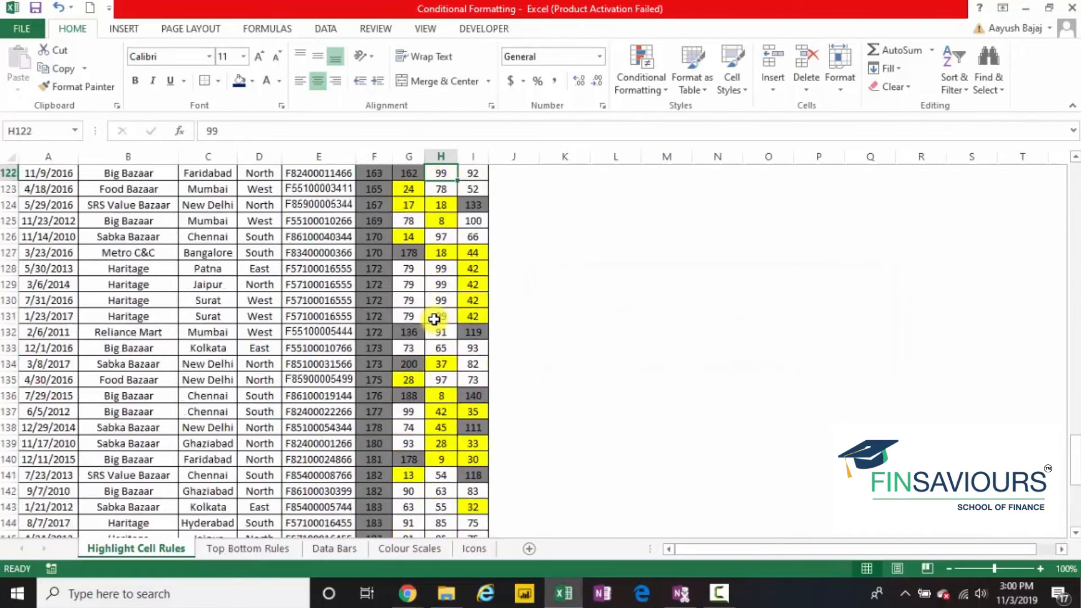
key(Up)
key(Up)
key(Up)
key(Up)
key(Up)
key(Up)
key(Up)
key(Up)
key(Up)
key(Up)
key(ctrl+Up)
key(ctrl+Up)
key(Down)
key(Down)
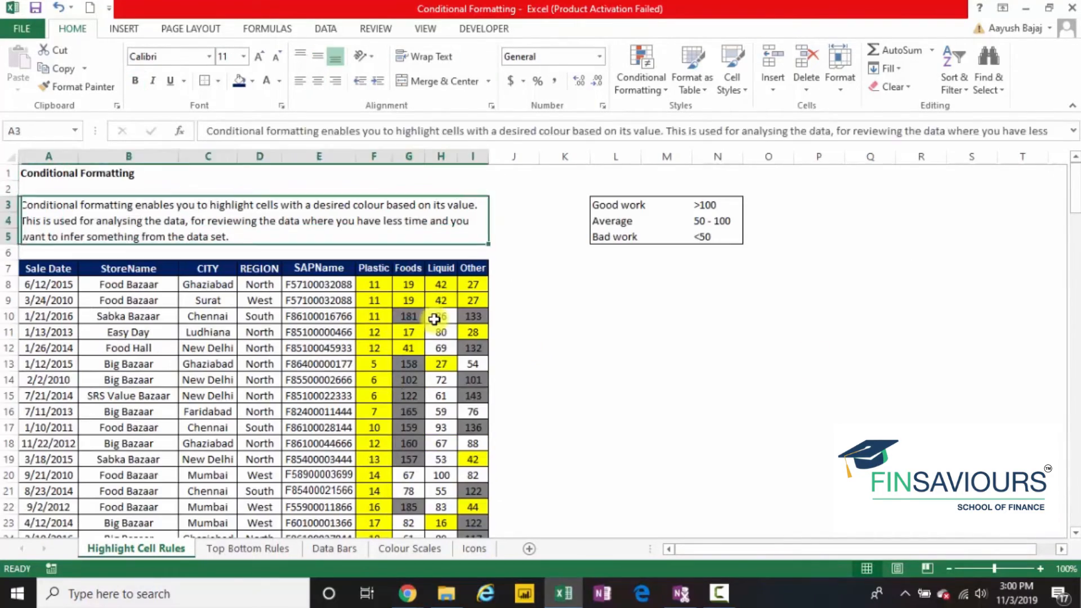
key(Down)
key(Down)
key(Down)
key(Down)
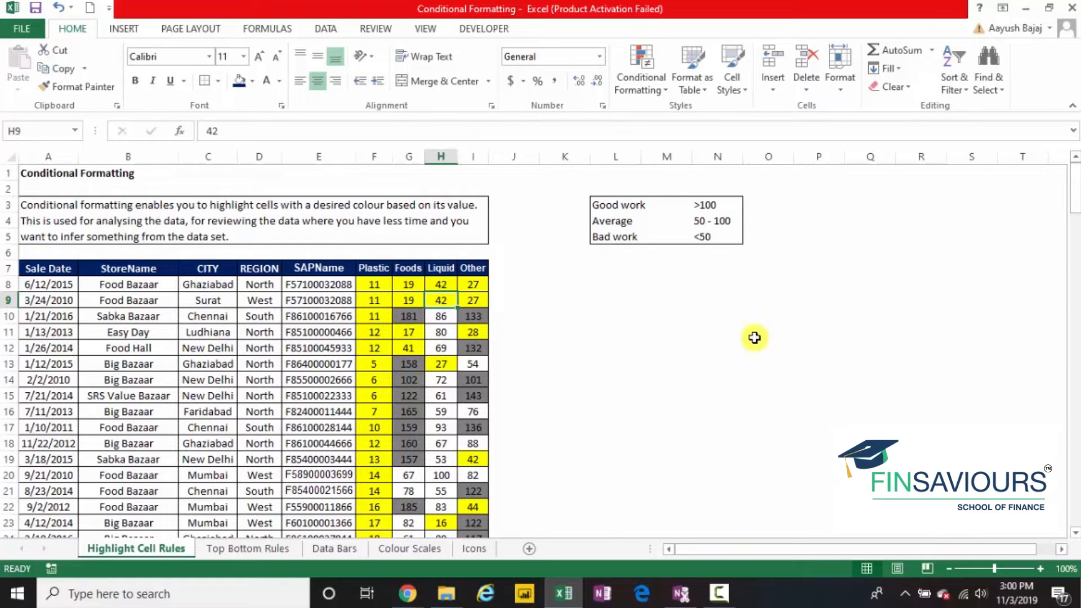
Set up a Between highlight rule from 50 to 100 on the Plastic, Foods, Liquid and Other values in F8:I164
key(Up)
key(Left)
key(Left)
key(shift+Right)
key(shift+Right)
key(shift+Right)
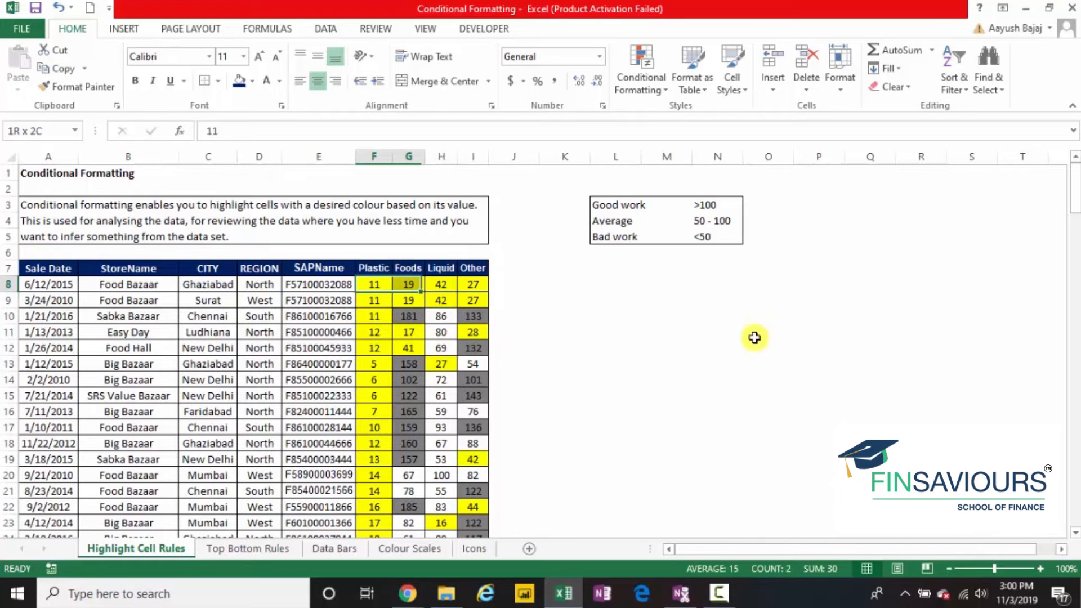
key(ctrl+shift+Down)
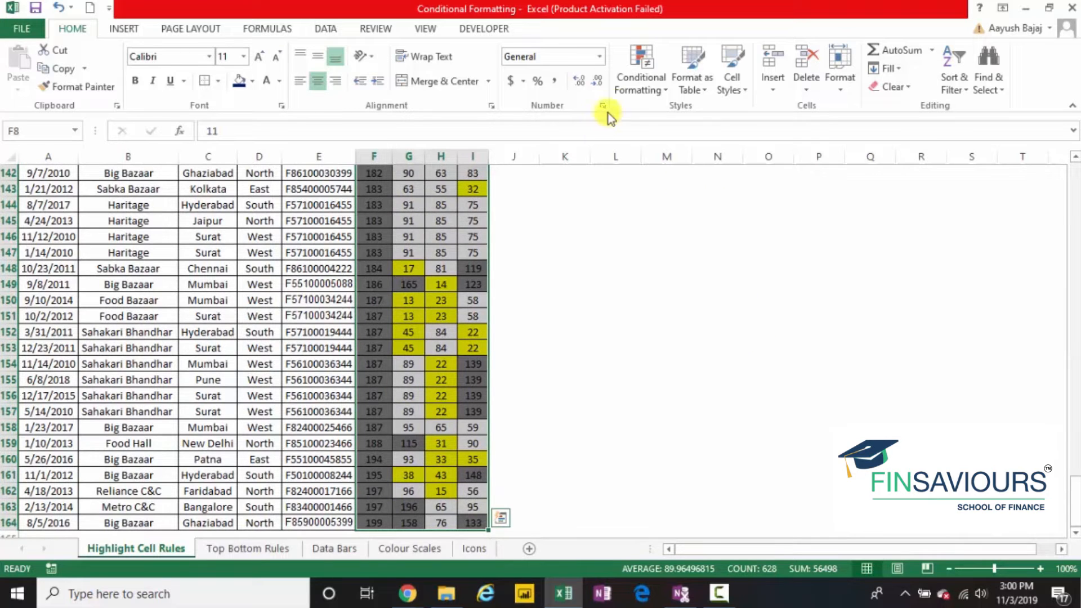
click(652, 73)
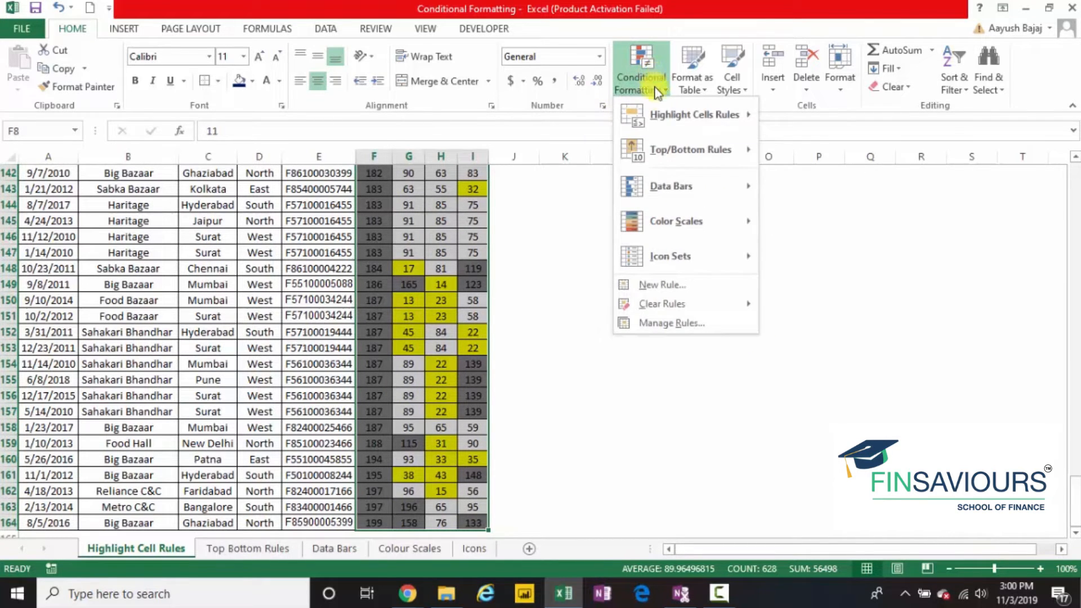
mouse_move(695, 116)
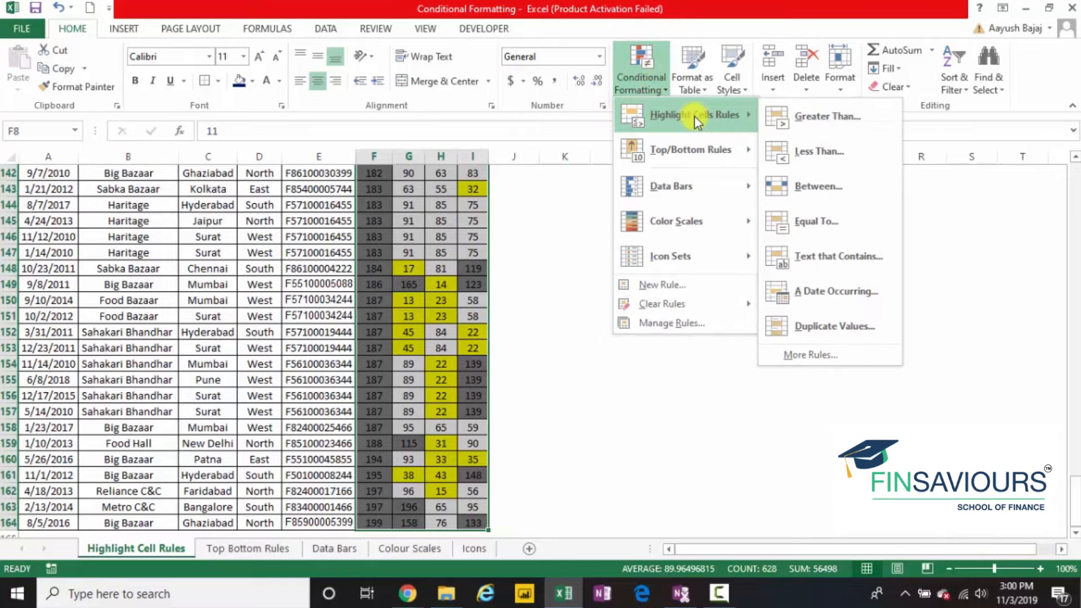
click(818, 187)
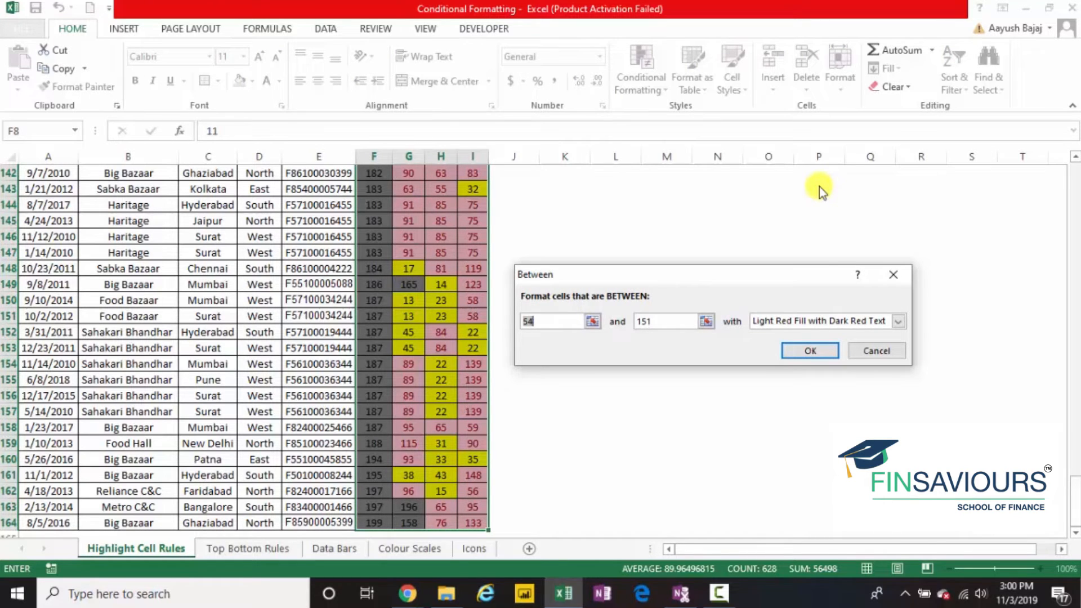
text(50)
click(679, 321)
key(BackSpace)
key(BackSpace)
text(00)
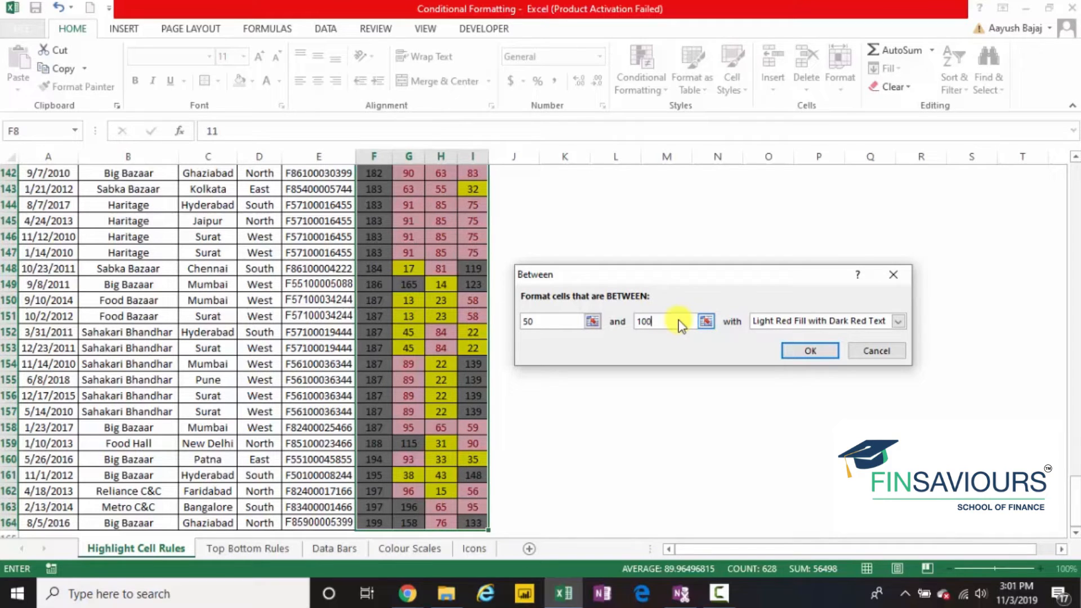
Apply the Between rule with a custom light blue background fill and return to the first Plastic value in F8
click(899, 321)
click(844, 398)
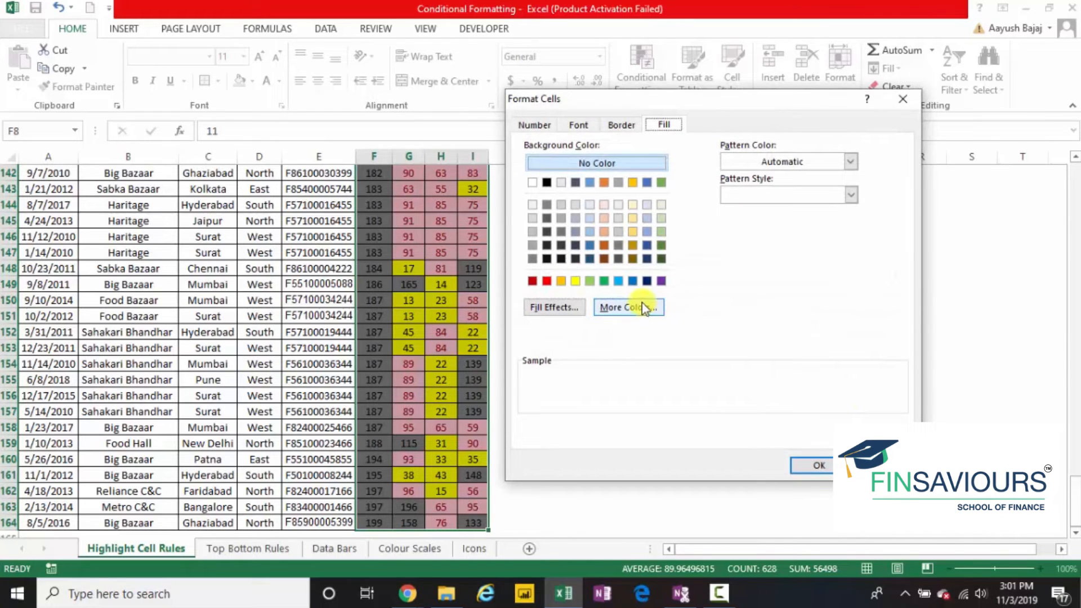
click(617, 282)
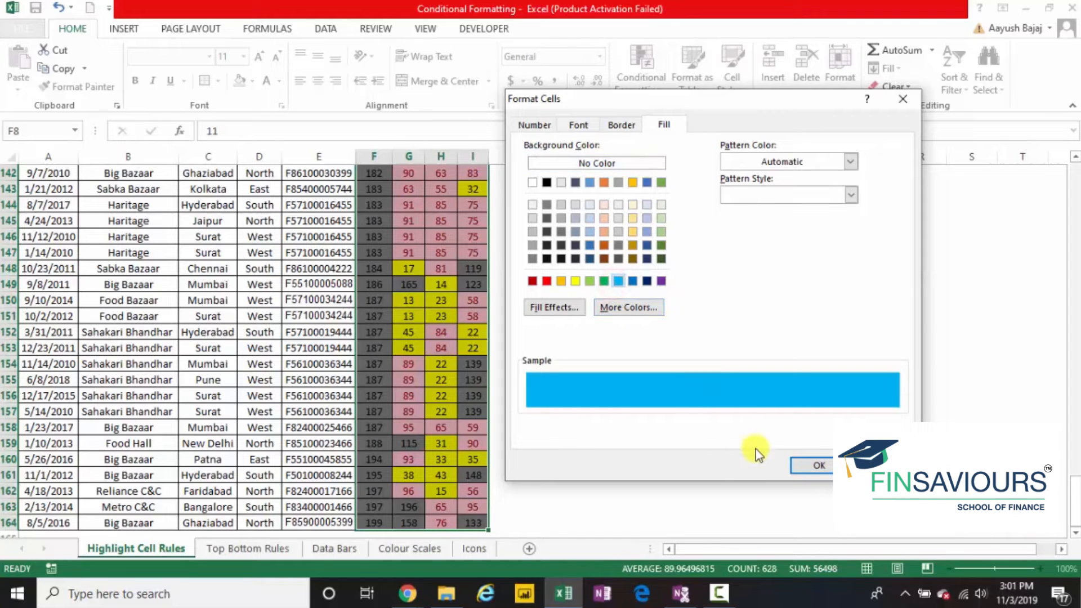
click(817, 466)
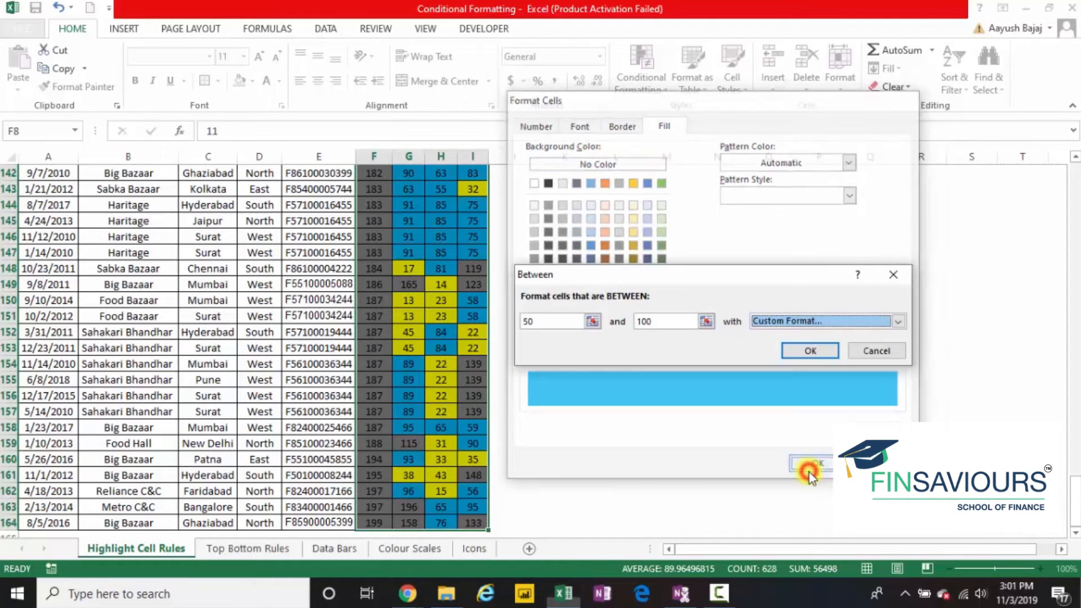
click(814, 351)
key(ctrl+Up)
key(ctrl+Up)
key(ctrl+Left)
key(ctrl+Down)
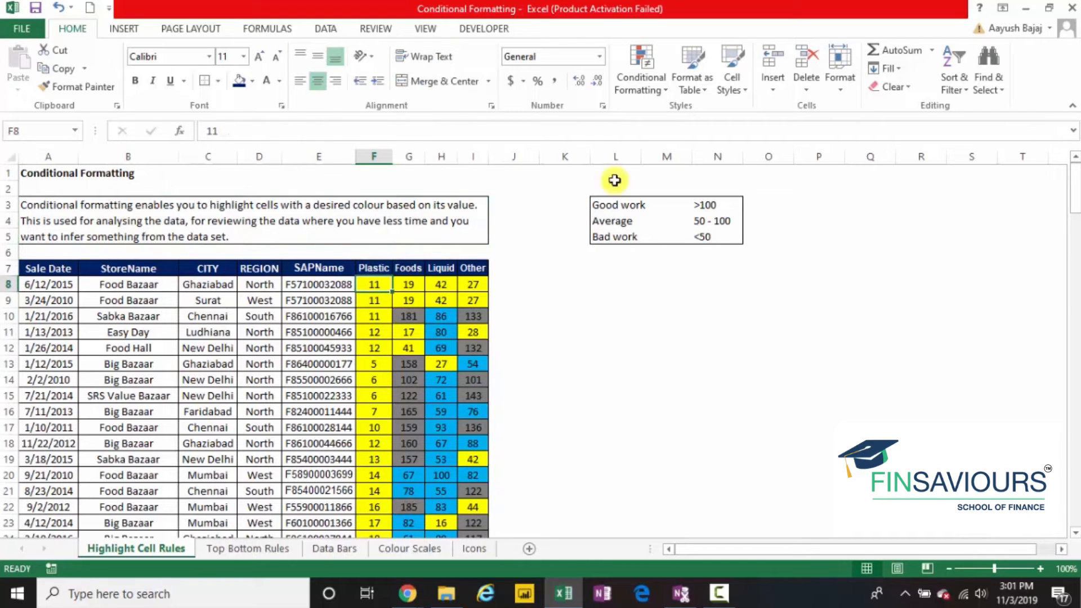
Look at the Duplicate Values highlight rule and its choice of value type, and close it without applying a rule
click(640, 96)
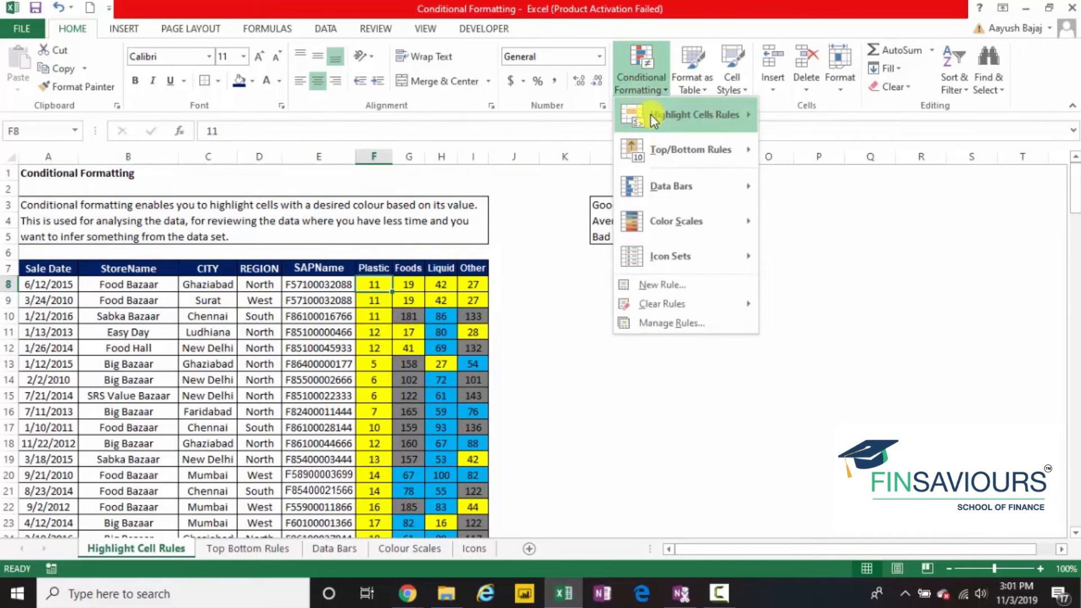
mouse_move(650, 114)
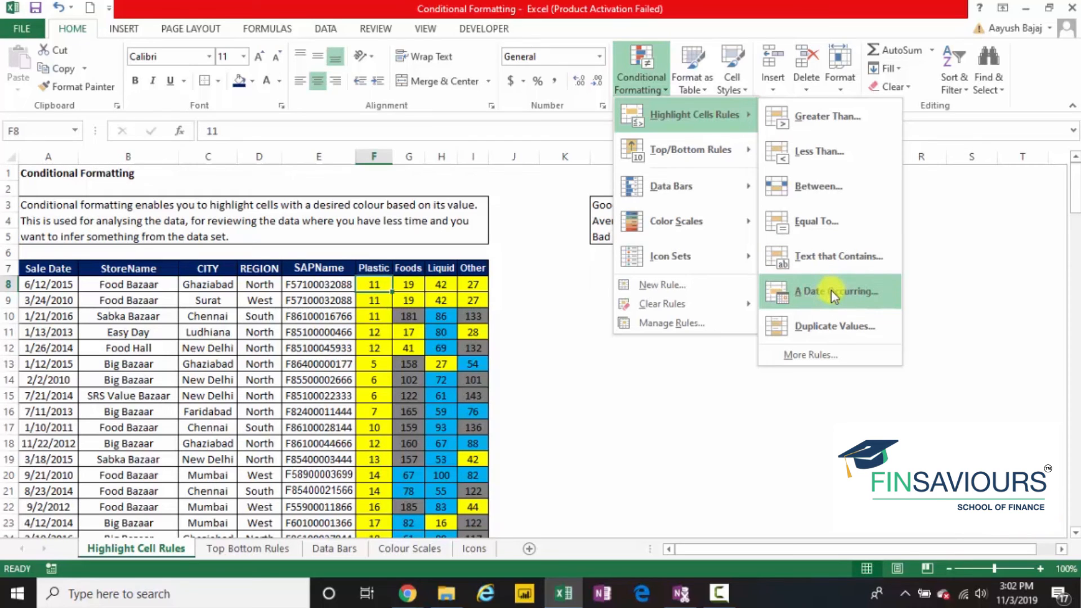
click(830, 326)
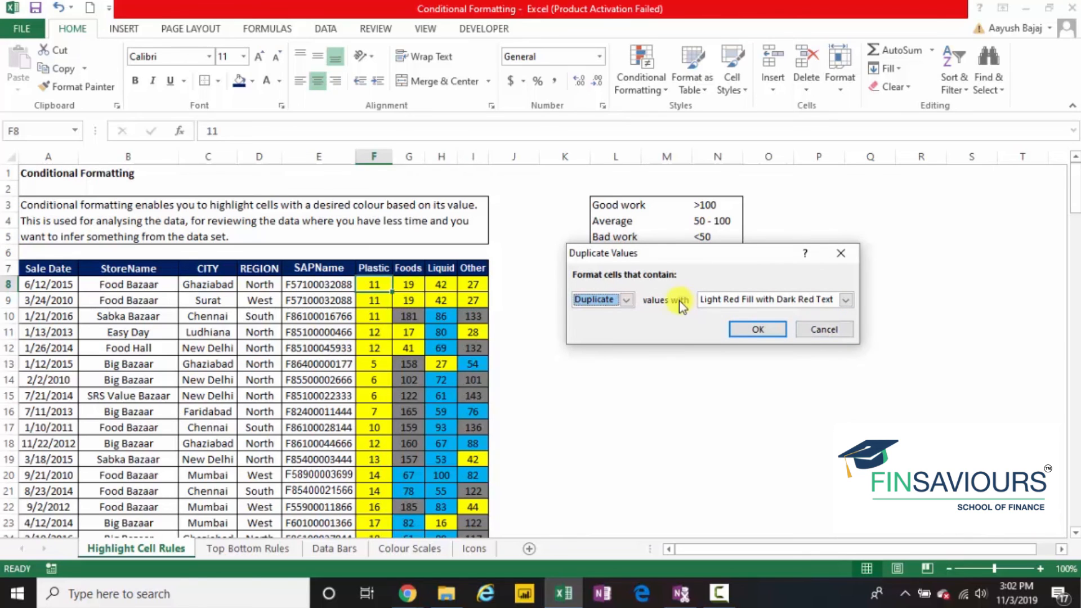
click(626, 300)
click(628, 300)
click(828, 331)
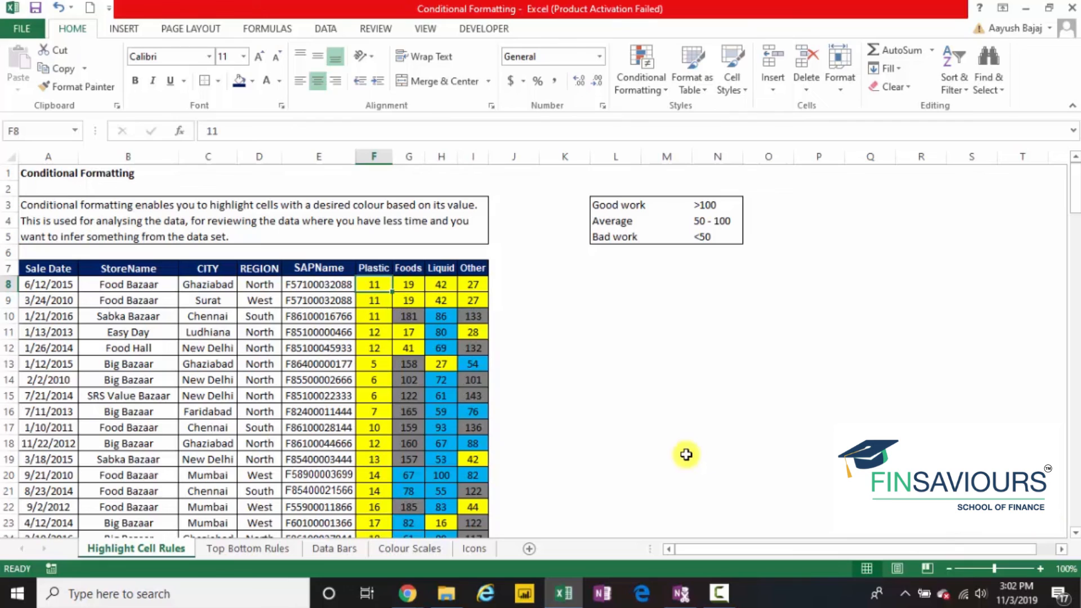